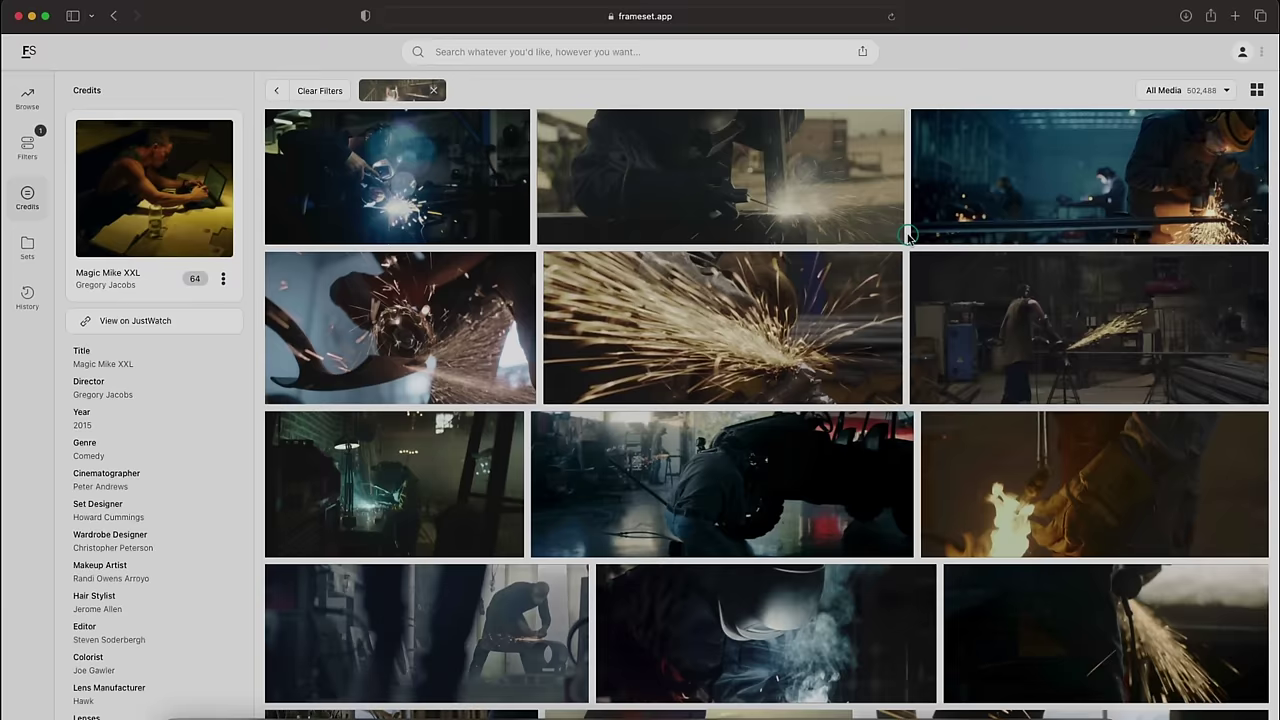
# - Search ShotDeck for 'restaurant washing dishes' and open a kitchen shot's detail view
pyautogui.scroll(-4, 907, 236)
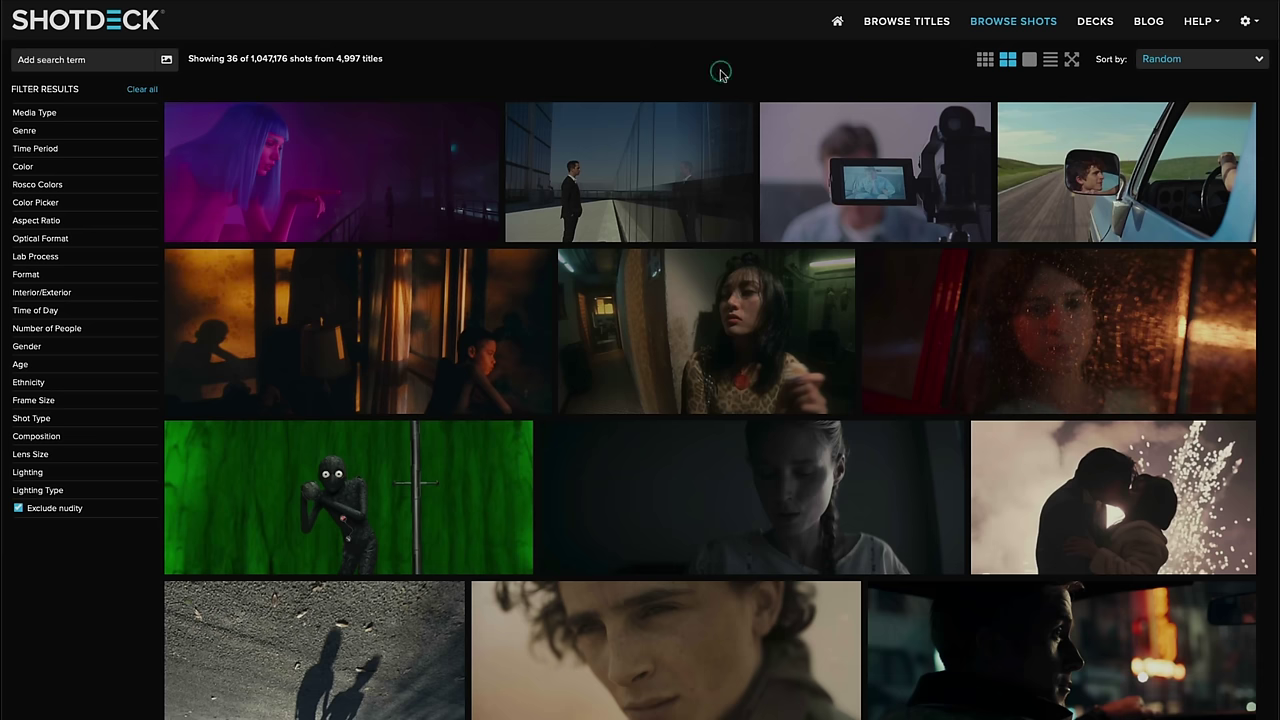
pyautogui.click(64, 58)
pyautogui.write('restaurant washing dishes')
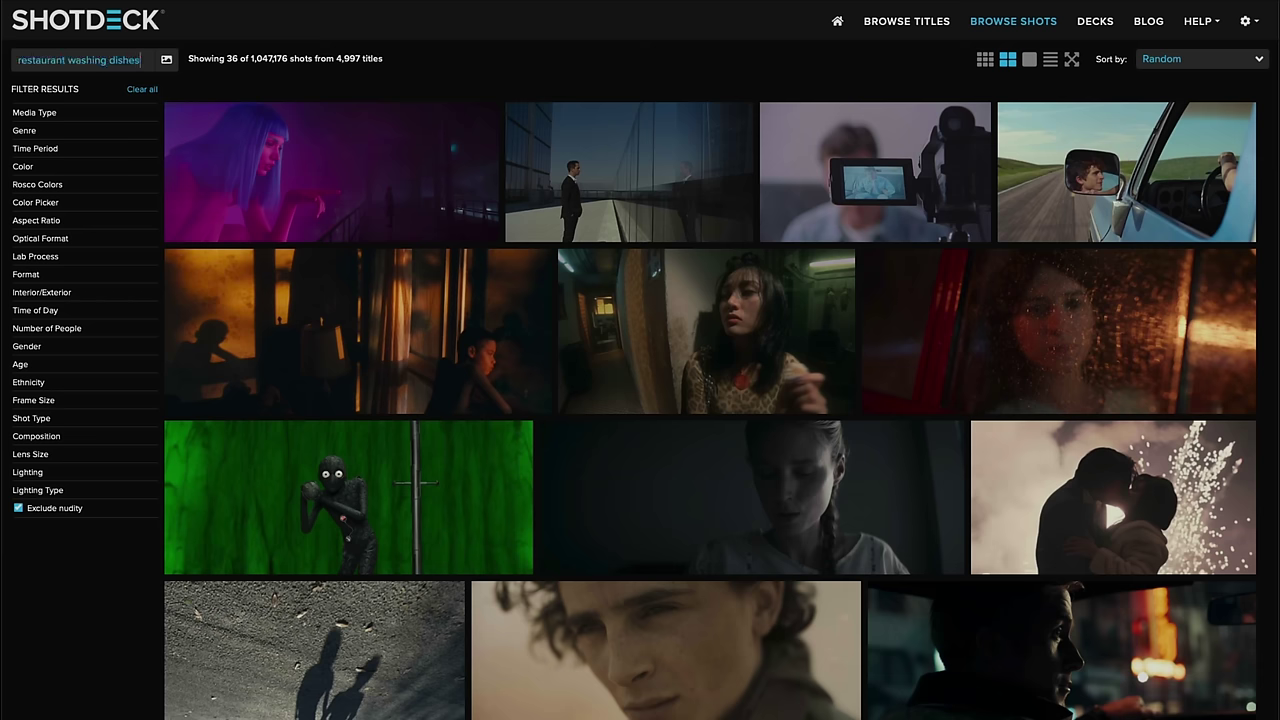
pyautogui.press('Return')
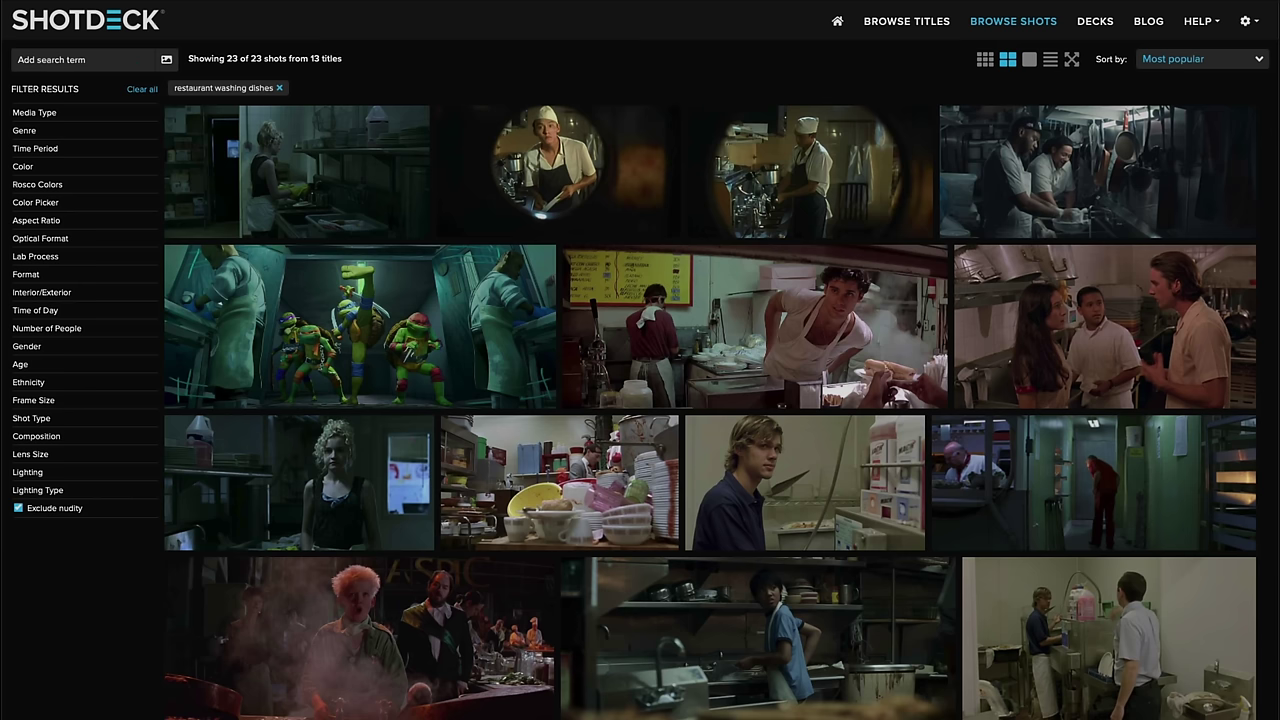
pyautogui.click(1081, 175)
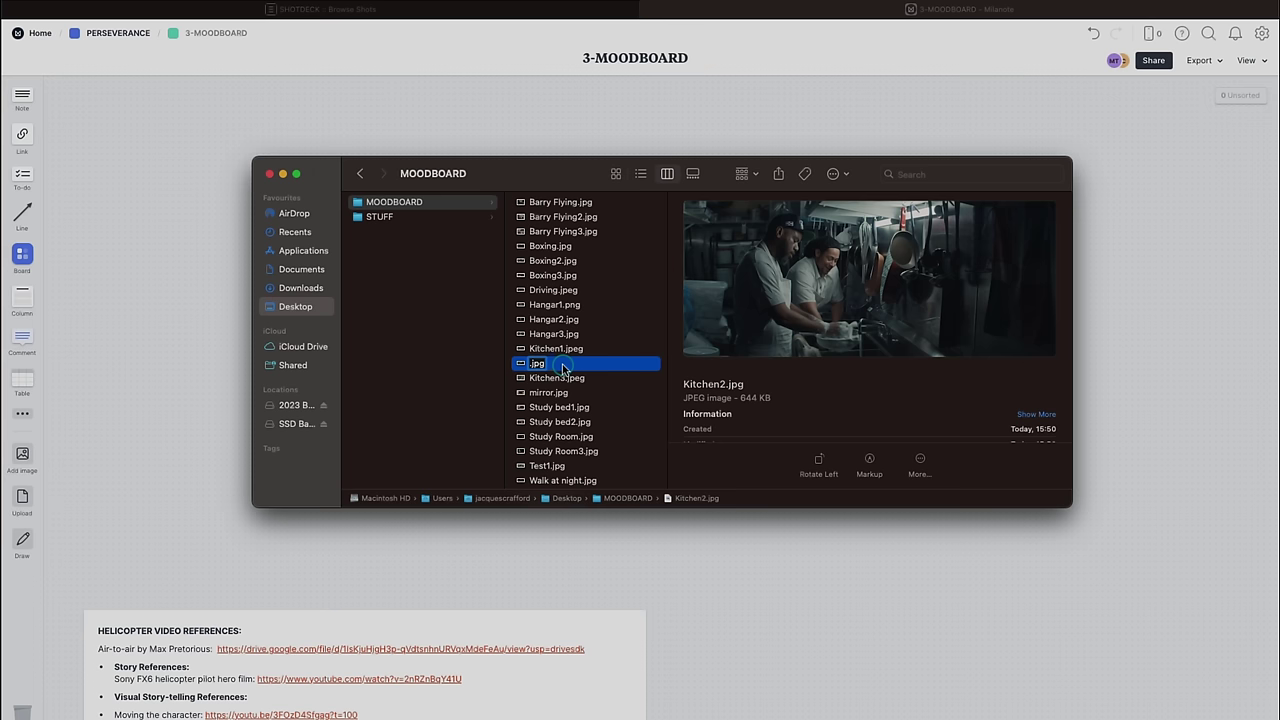
# - Drag all the reference stills from Finder onto the 3-MOODBOARD board
pyautogui.press('super+a')
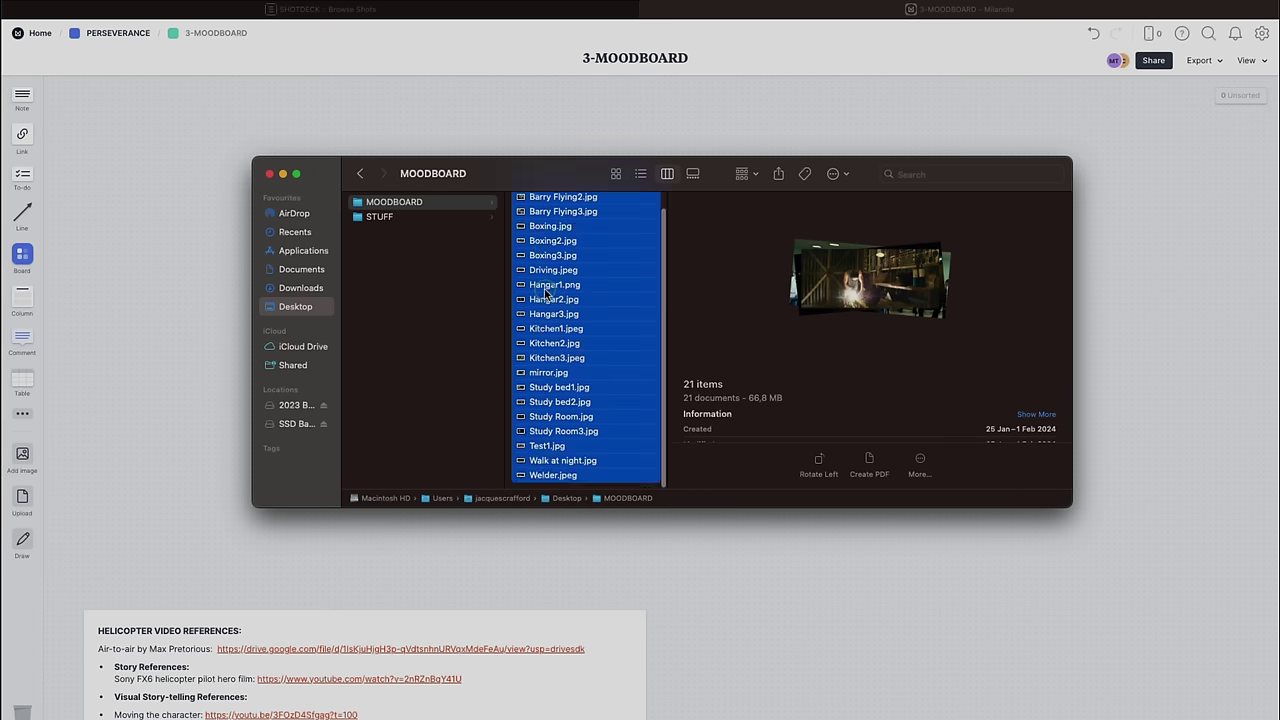
pyautogui.moveTo(565, 372); pyautogui.dragTo(80, 92)
pyautogui.click(283, 173)
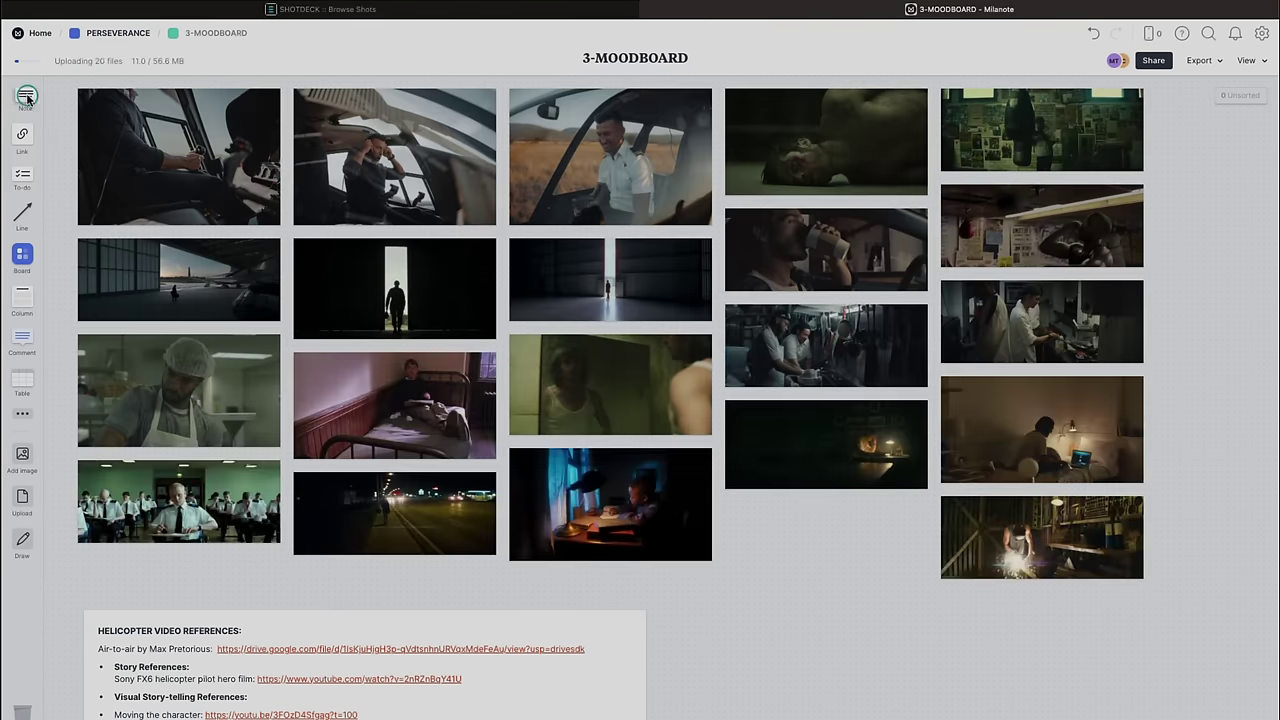
# - Add a note reading 'Scene at Movievision?' below the images and a copy starting 'May'
pyautogui.moveTo(22, 95); pyautogui.dragTo(766, 586)
pyautogui.write('Scene at Movievision?')
pyautogui.moveTo(913, 575); pyautogui.dragTo(886, 549)
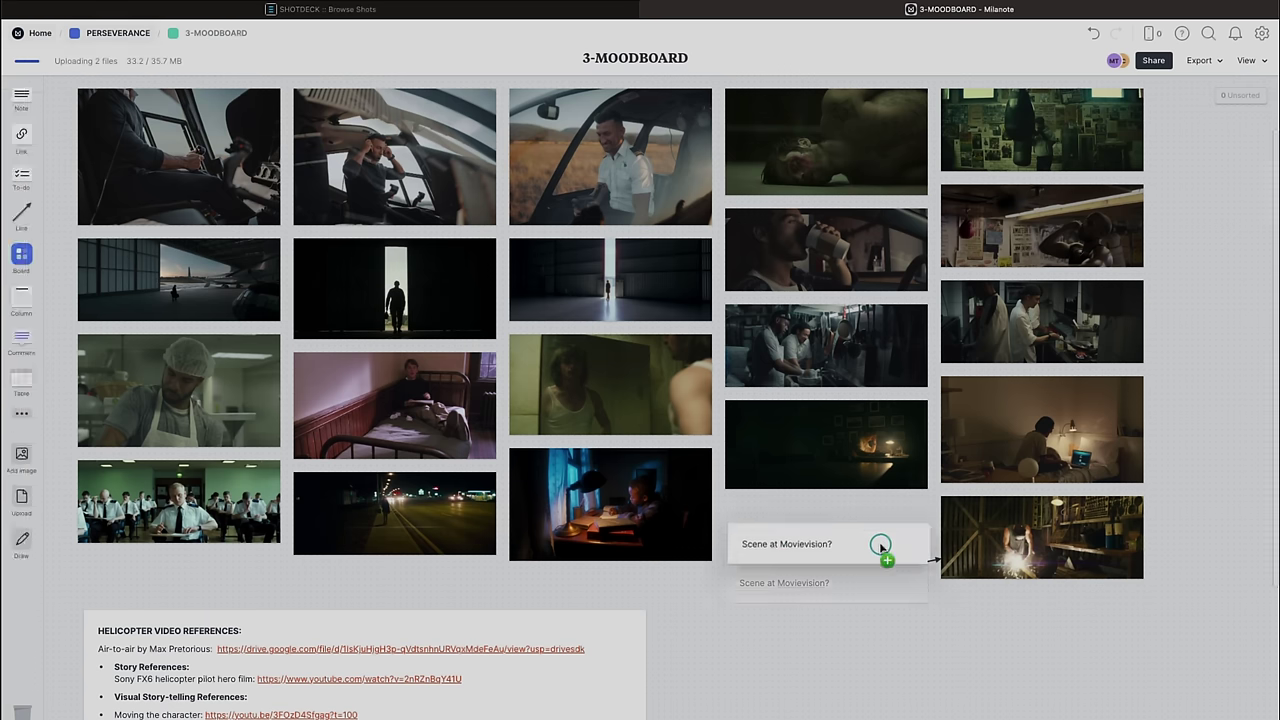
pyautogui.write('May')
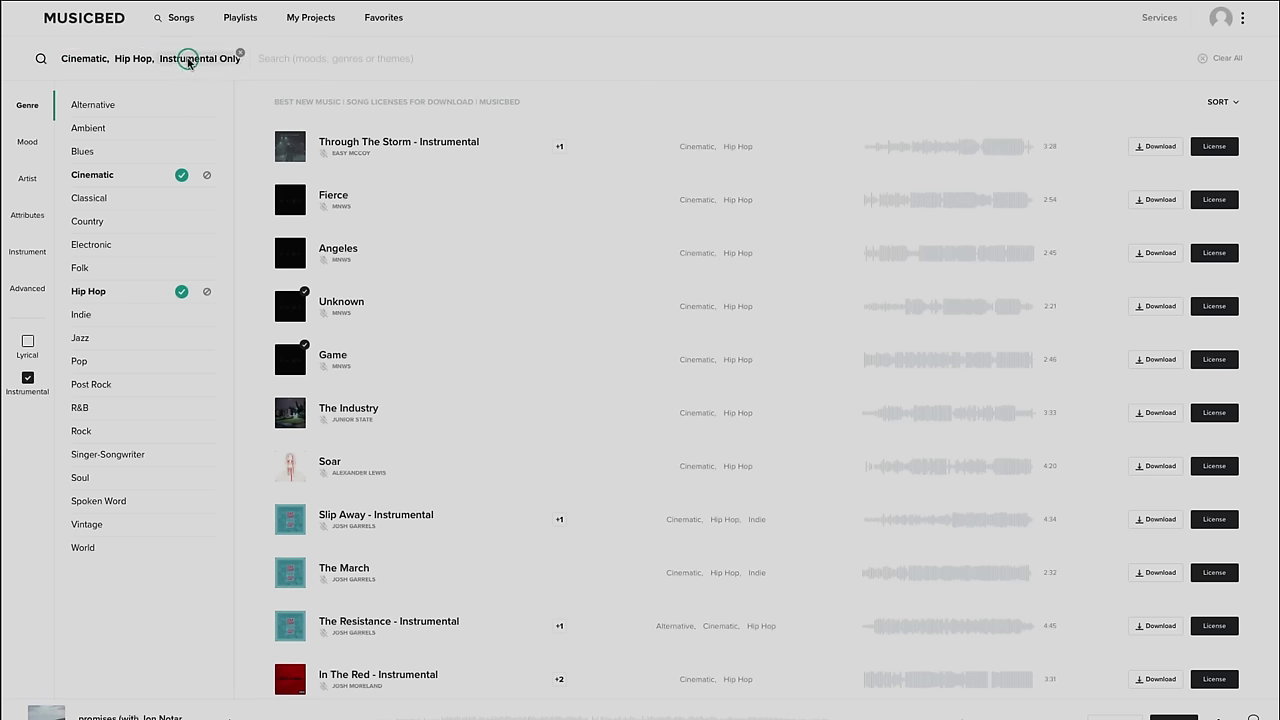
# - Play the instrumental cinematic hip hop track 'Game'
pyautogui.click(290, 360)
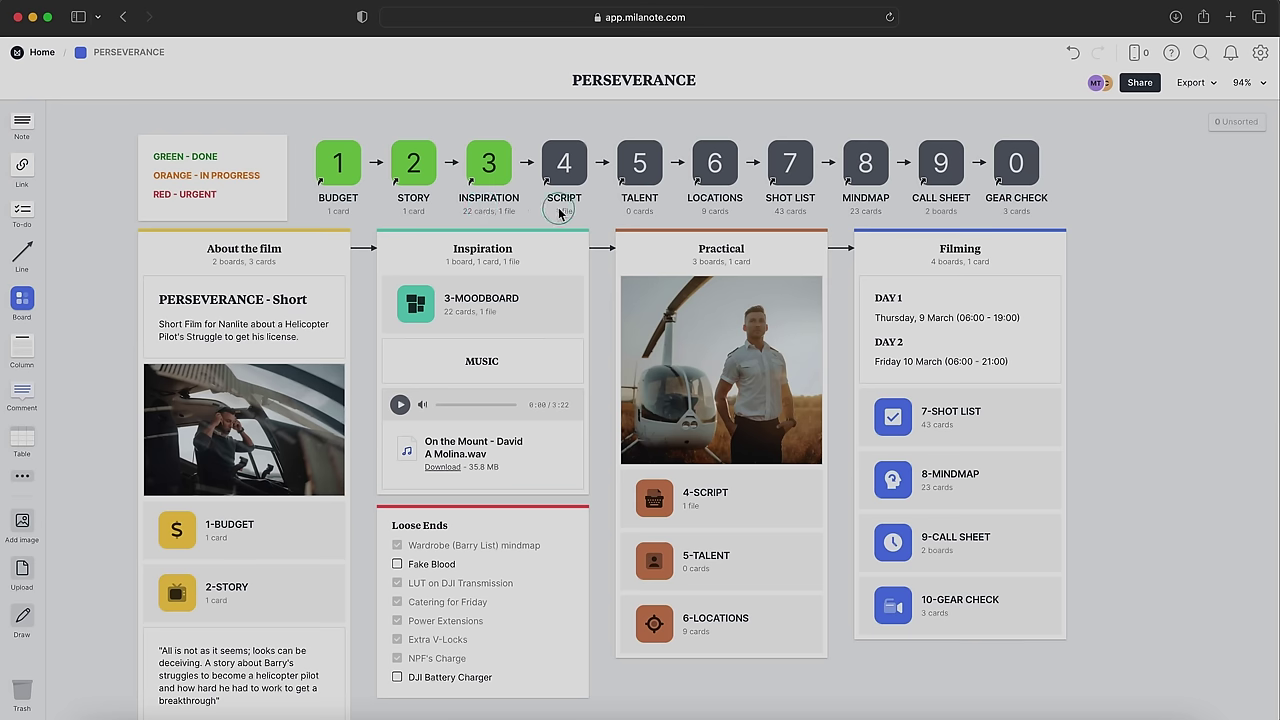
# - Open the SCRIPT board and scroll the script PDF, zooming out to whole pages
pyautogui.click(577, 176)
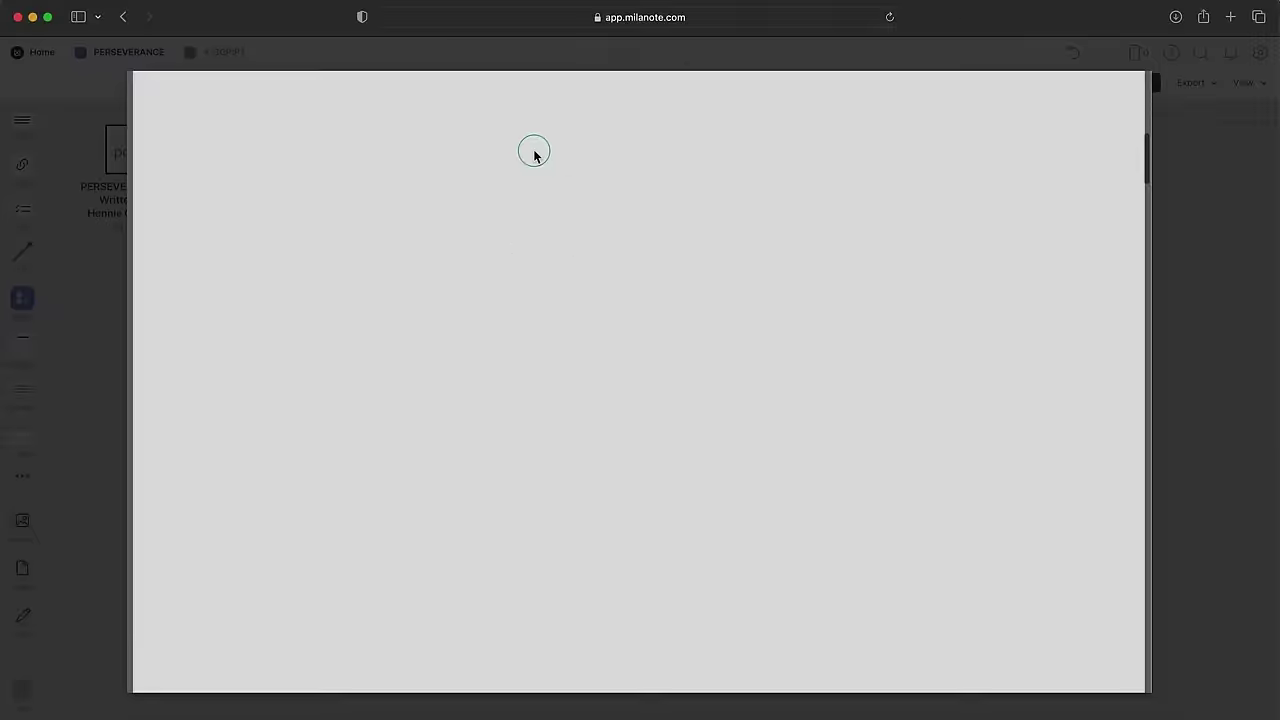
pyautogui.scroll(-3, 534, 155)
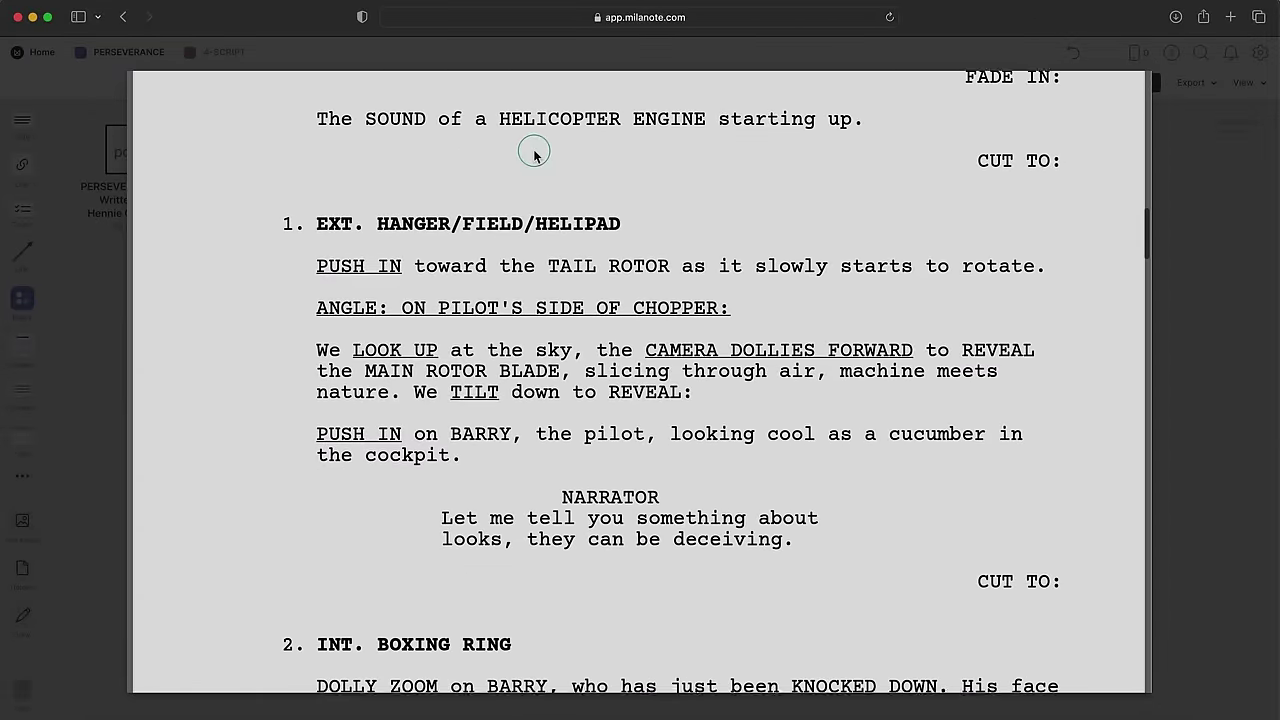
pyautogui.scroll(-5, 534, 155)
pyautogui.click(578, 641)
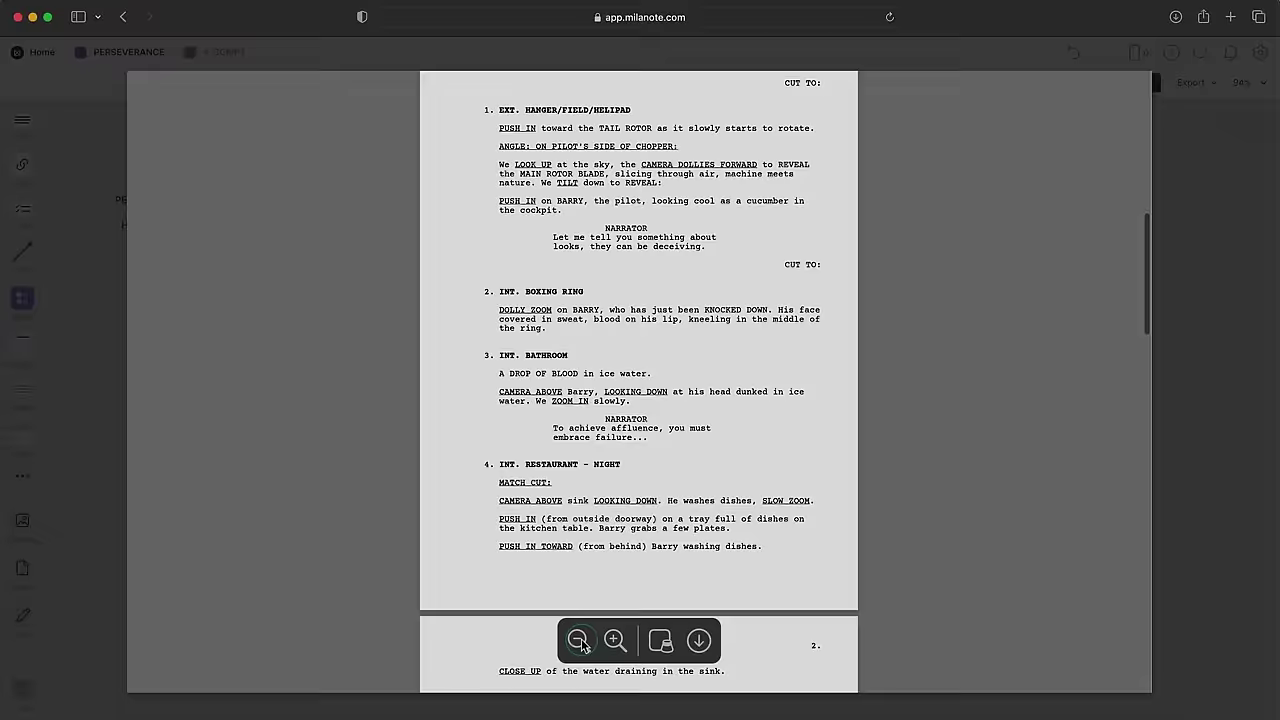
pyautogui.click(578, 641)
pyautogui.scroll(-10, 875, 301)
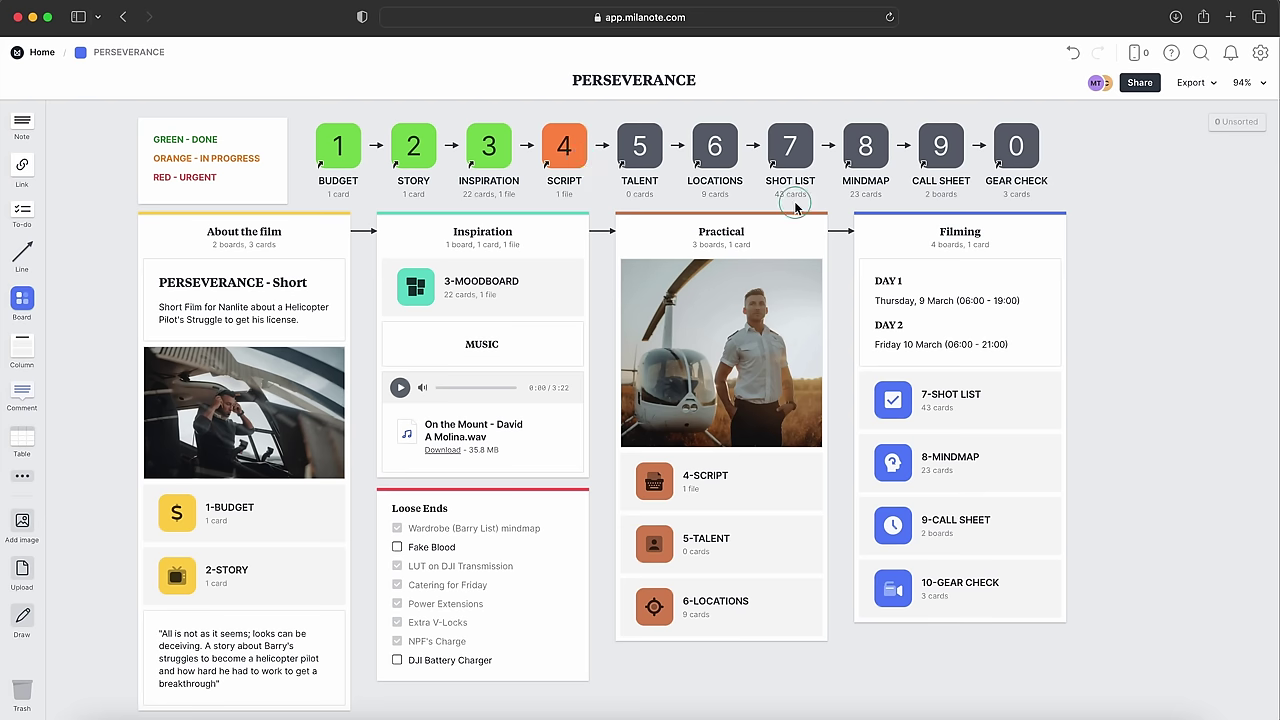
# - Open the board's Share options and start entering an editor's email address
pyautogui.click(1147, 88)
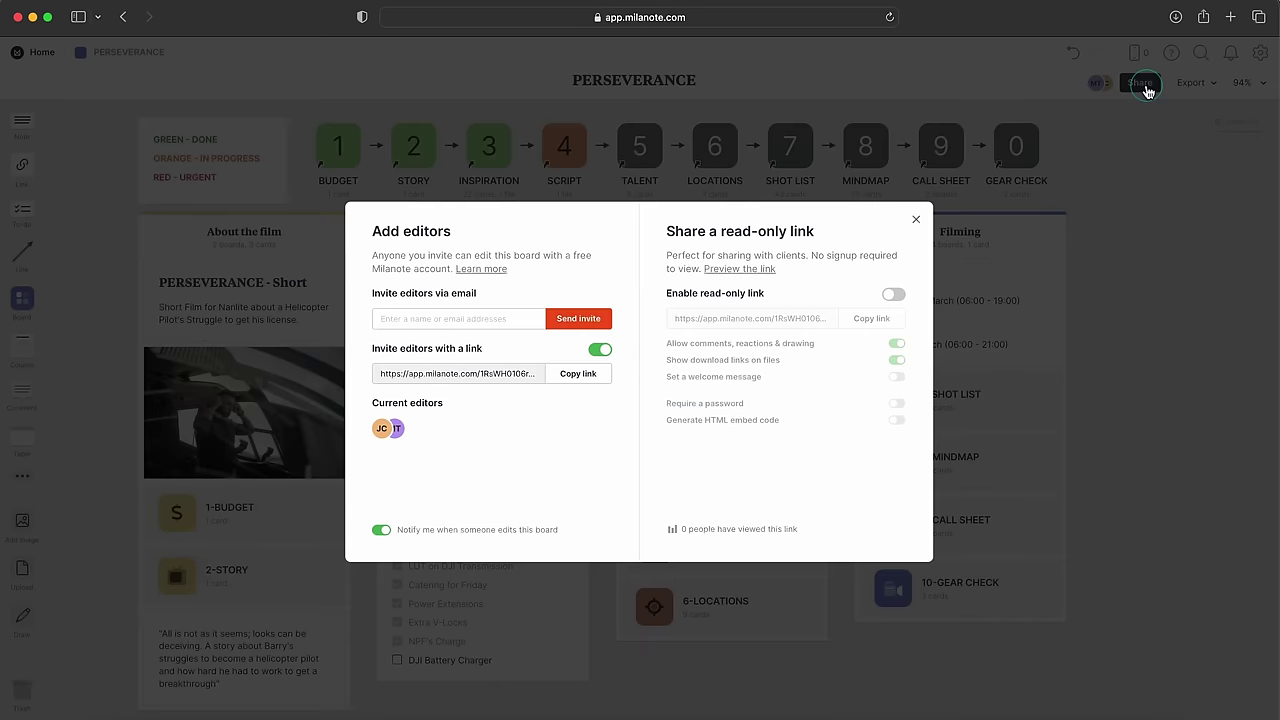
pyautogui.click(438, 312)
pyautogui.write('rew')
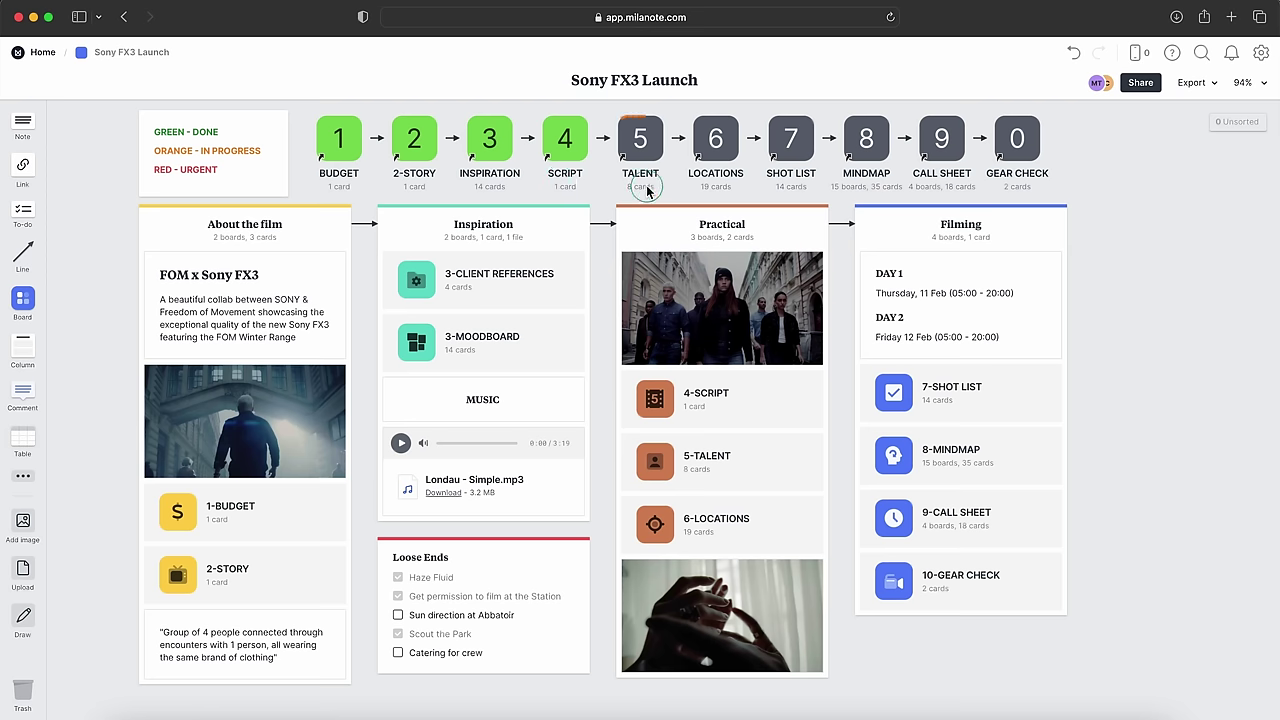
# - Note JOSH as 'Only available on Day 1' and SISIPHO as Agency Y, 08:00-13:00 Days 1 & 2
pyautogui.click(650, 135)
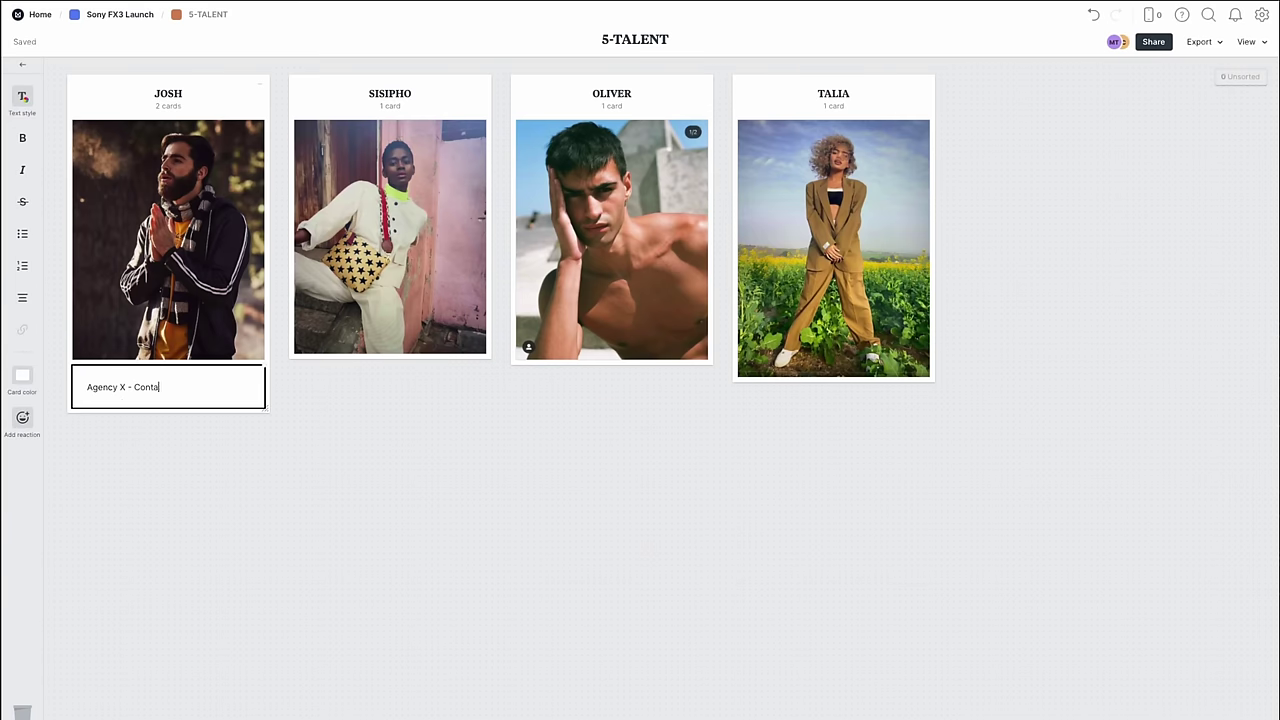
pyautogui.press('Return')
pyautogui.write('Only available on Day 1')
pyautogui.press('Escape')
pyautogui.moveTo(22, 95); pyautogui.dragTo(331, 380)
pyautogui.write('Agency Y - Contact Details')
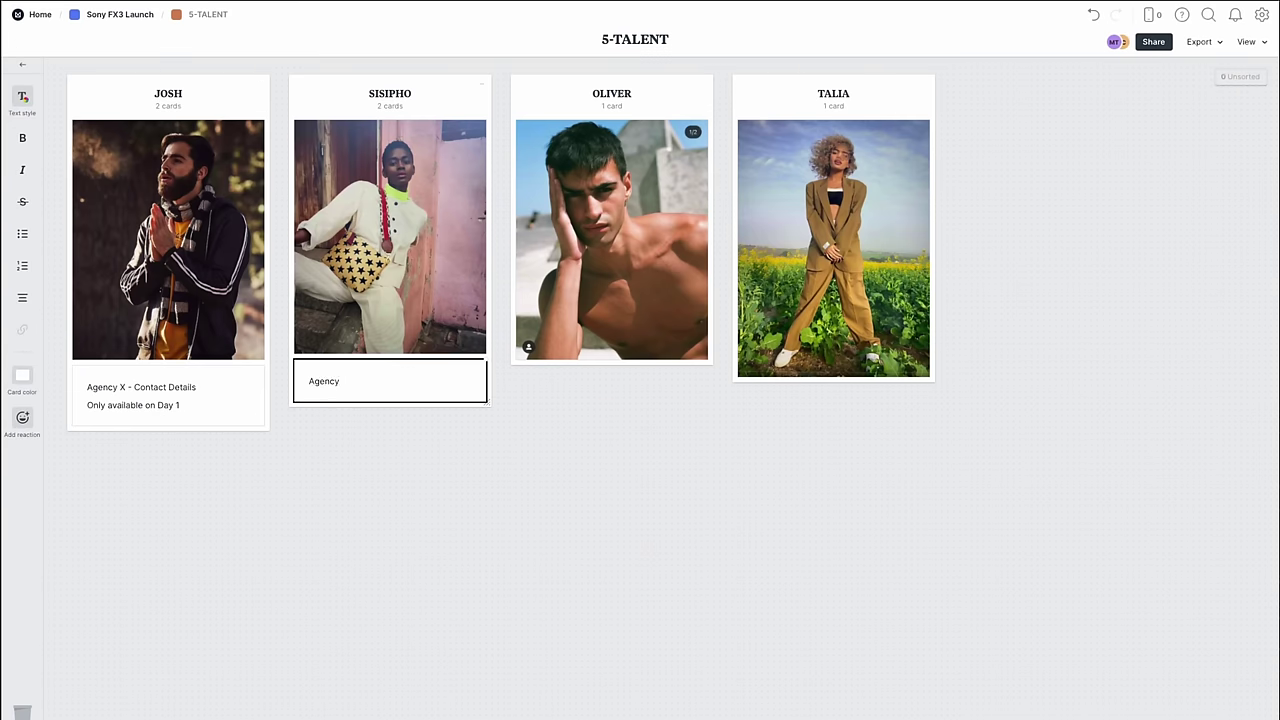
pyautogui.press('Return')
pyautogui.write('Only available from 08:00 - 13:00 on Day 1 & 2')
pyautogui.press('Escape')
# - Add OLIVER's card (Agency Y, available both days) and TALIA's card (Independent, availability)
pyautogui.moveTo(22, 95); pyautogui.dragTo(552, 385)
pyautogui.write('Agency Y - Contact Details')
pyautogui.press('Return')
pyautogui.write('Available on both days')
pyautogui.moveTo(22, 95); pyautogui.dragTo(774, 402)
pyautogui.write('Independent - Contact Details')
pyautogui.press('Return')
pyautogui.write('Av')
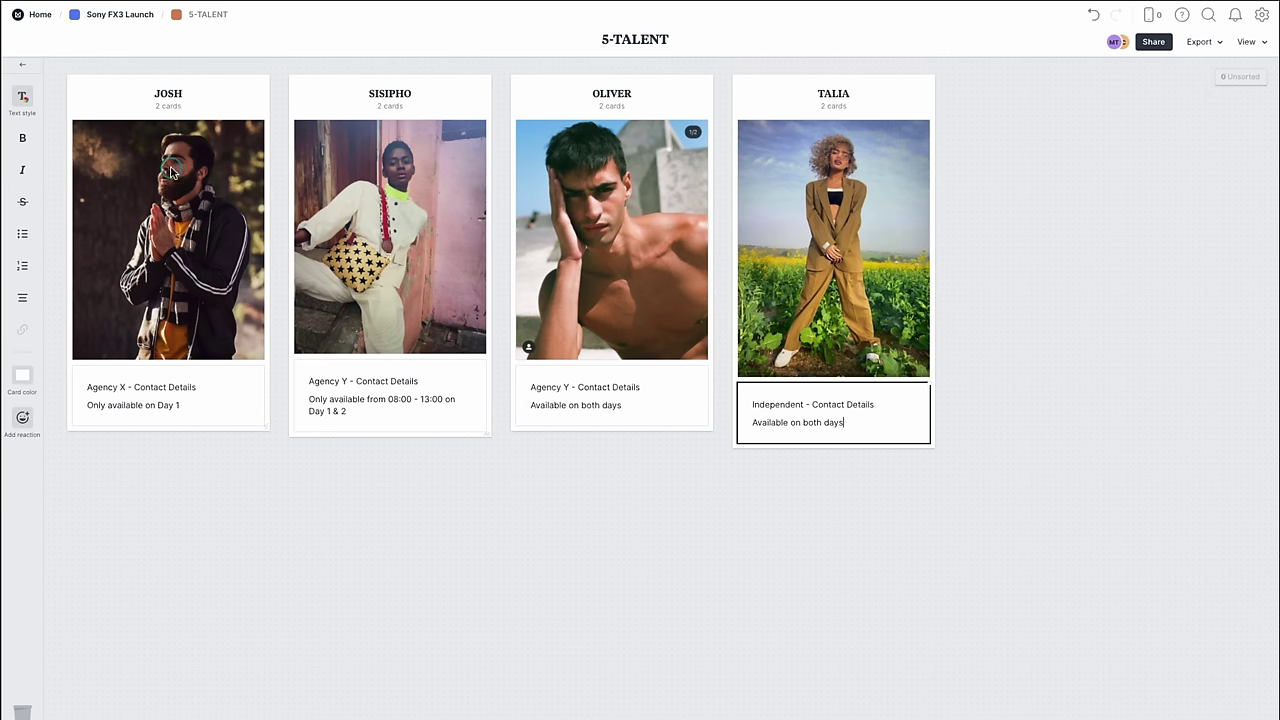
# - Colour JOSH's card green, SISIPHO's orange and OLIVER's red
pyautogui.click(172, 80)
pyautogui.click(22, 95)
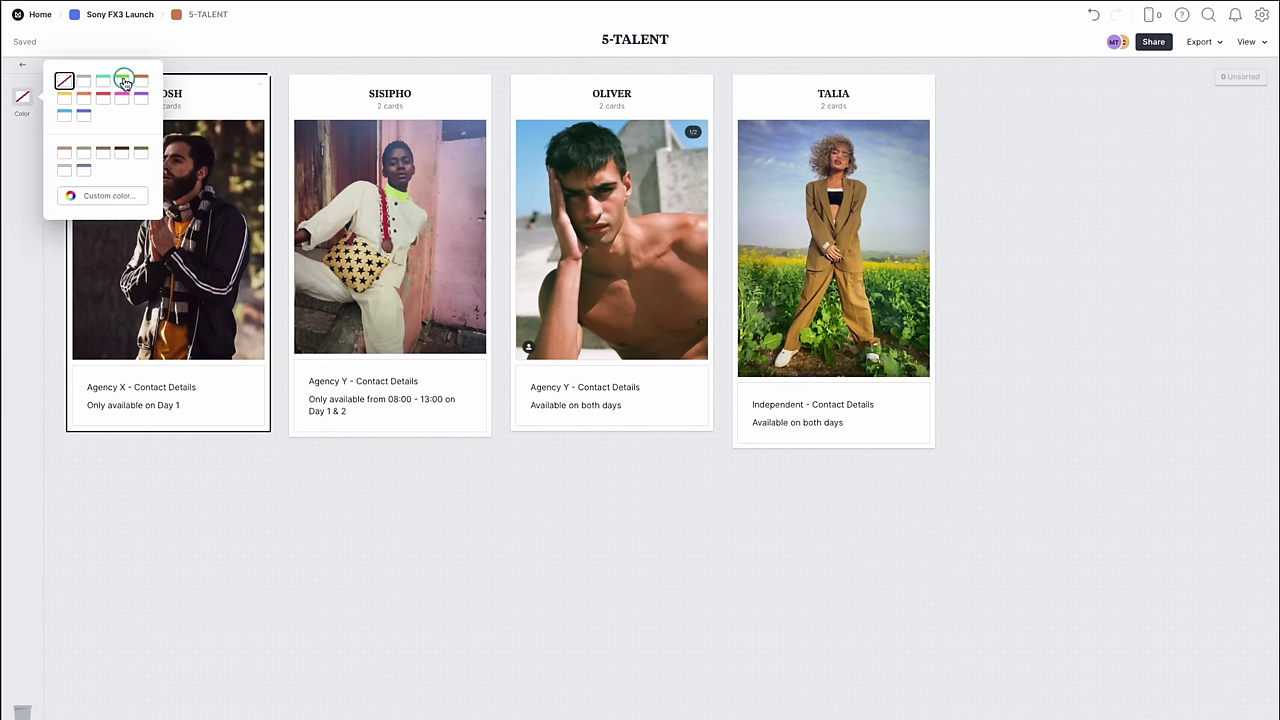
pyautogui.click(121, 79)
pyautogui.click(366, 86)
pyautogui.click(22, 95)
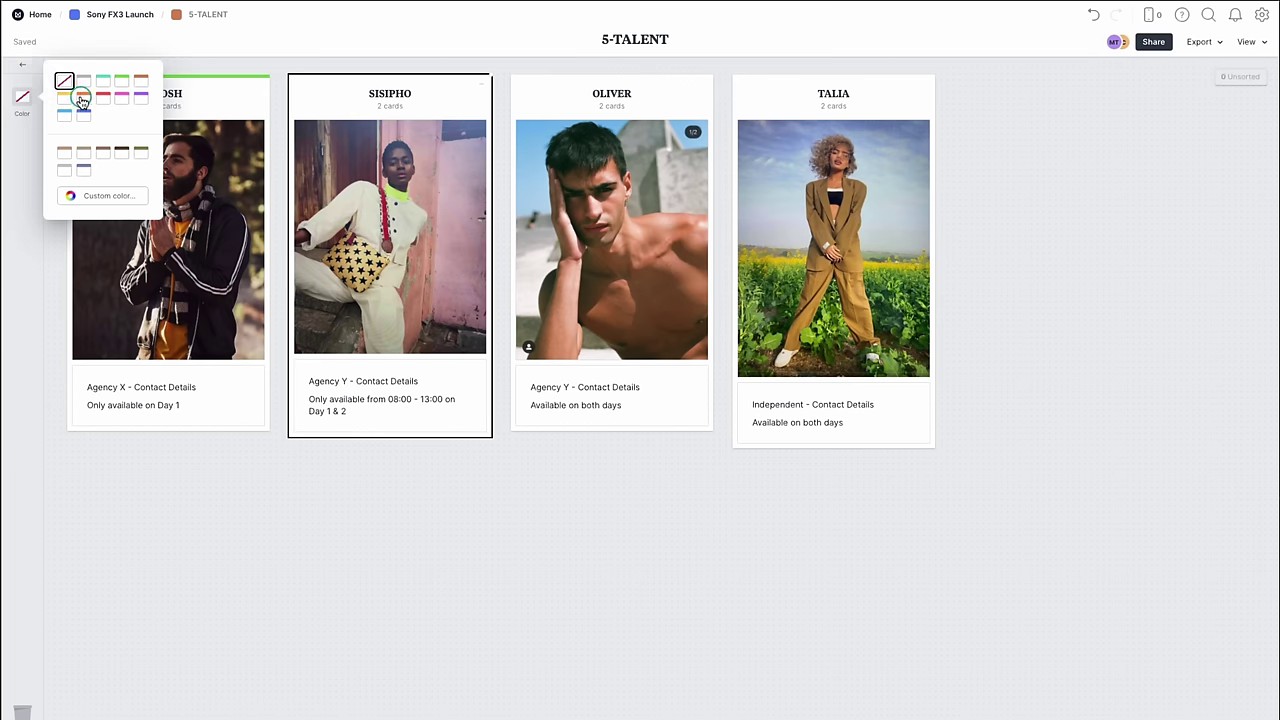
pyautogui.click(84, 97)
pyautogui.click(600, 100)
pyautogui.click(22, 95)
pyautogui.click(102, 97)
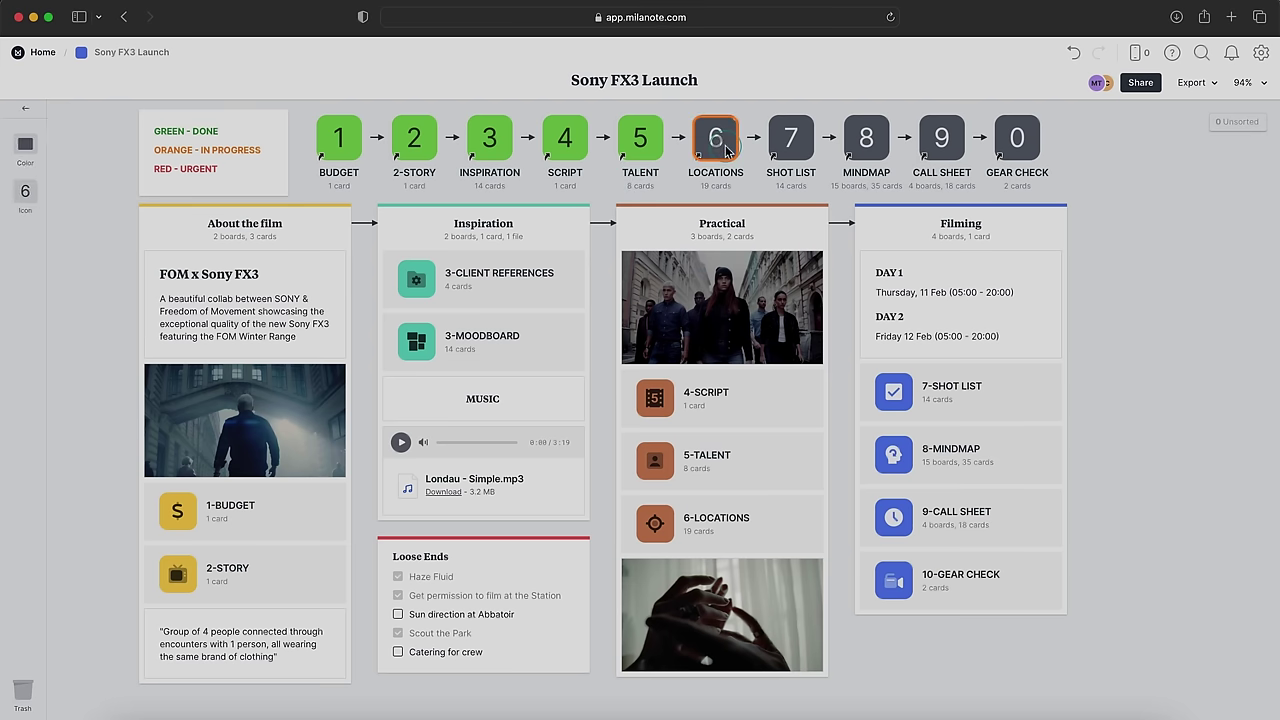
# - On the LOCATIONS board, colour Old Abattoir orange and Station on Bree red
pyautogui.click(718, 140)
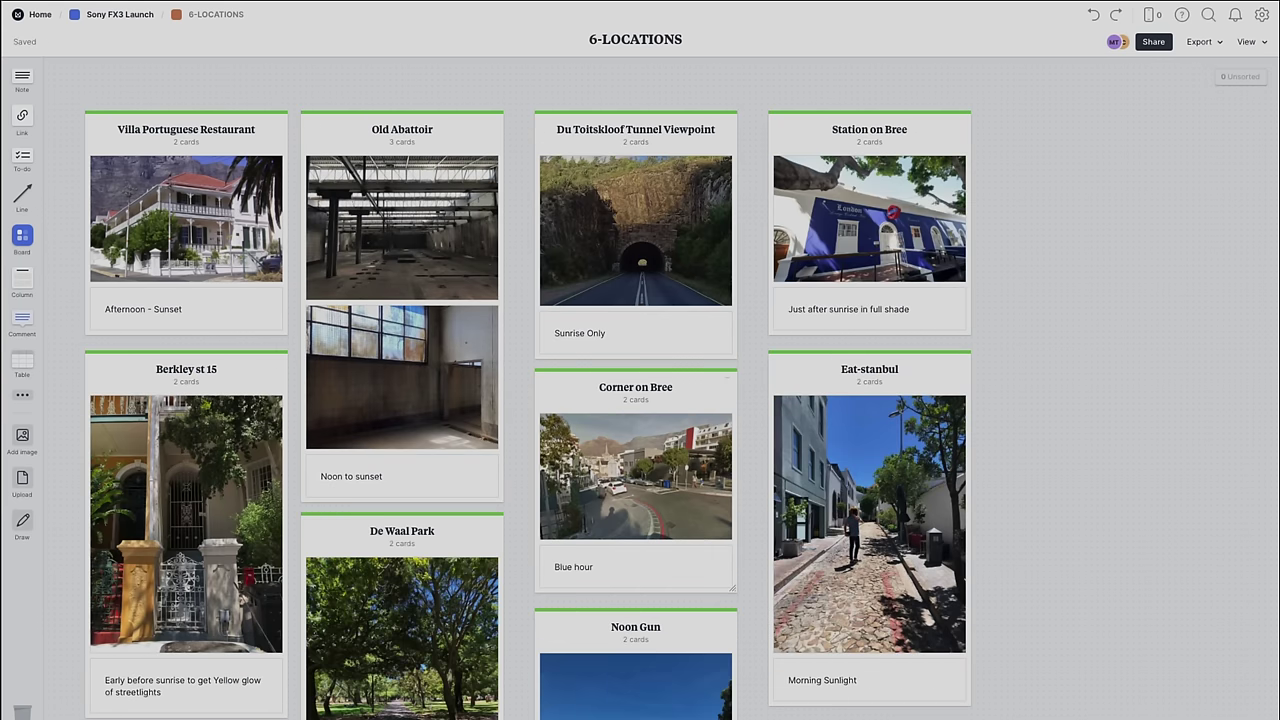
pyautogui.rightClick(352, 136)
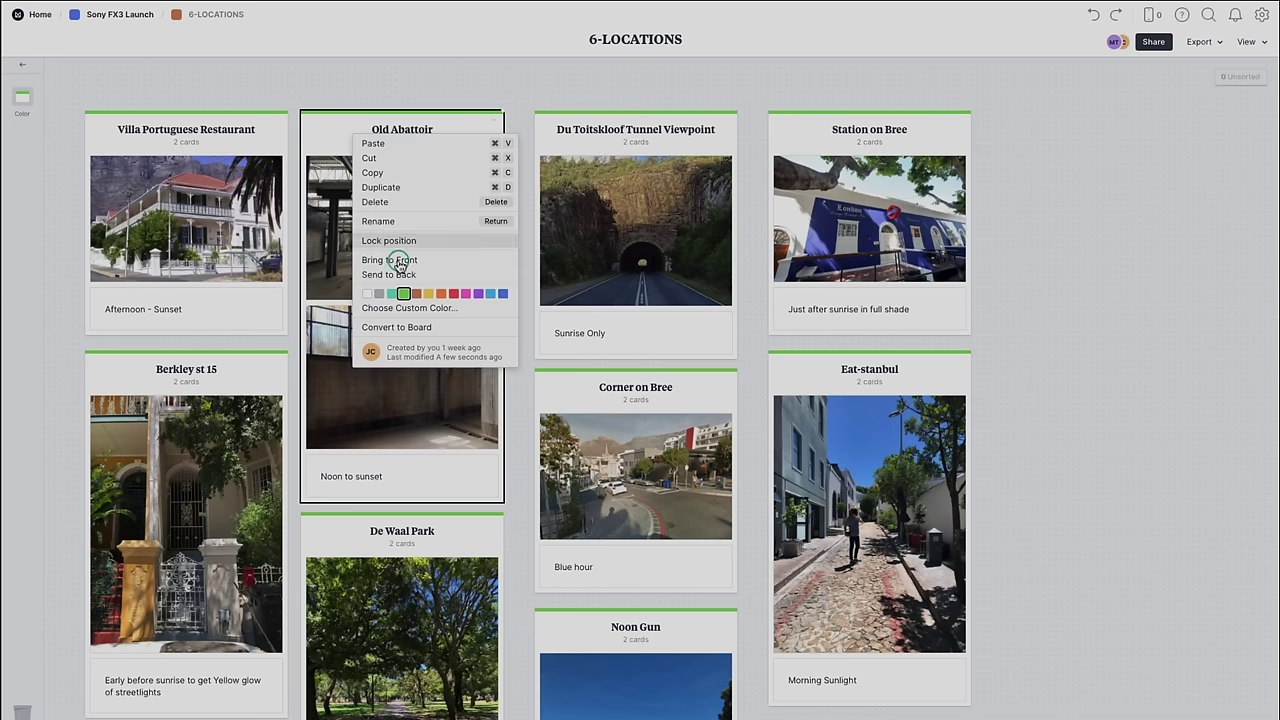
pyautogui.click(441, 293)
pyautogui.rightClick(815, 133)
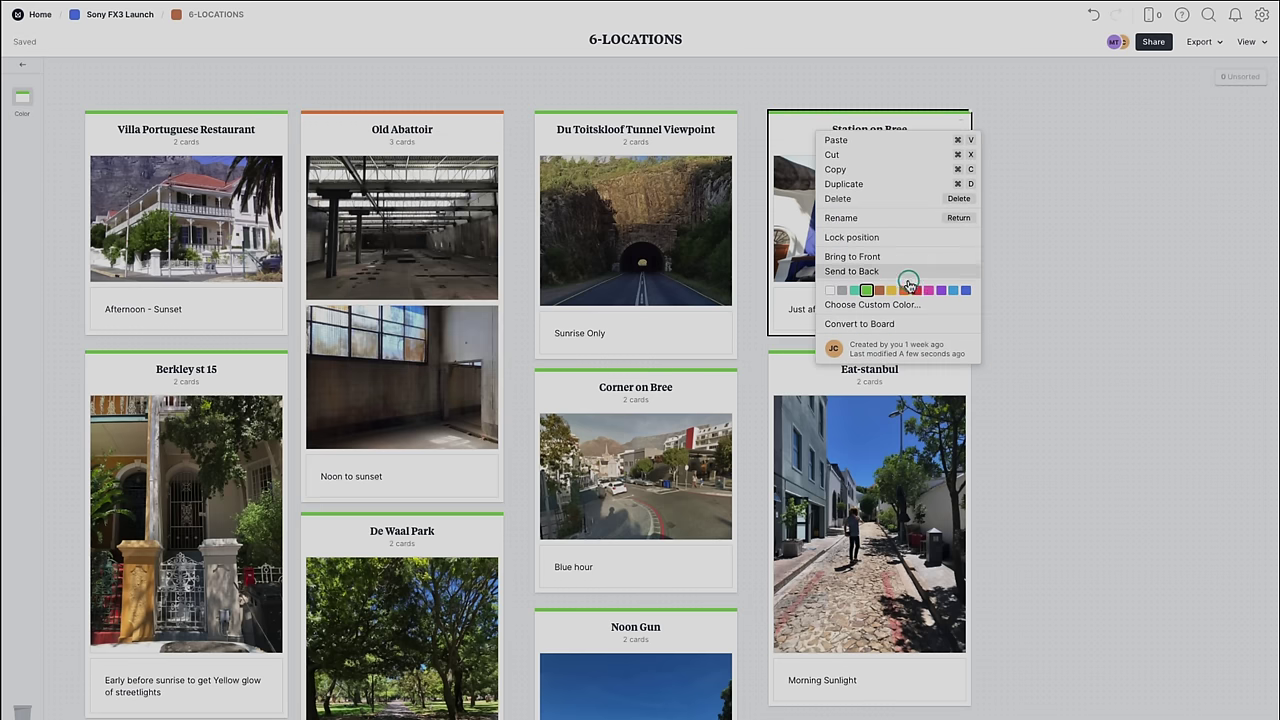
pyautogui.click(914, 290)
pyautogui.click(1046, 300)
# - Browse the location photos full size from Eat-stanbul, then return to the PERSEVERANCE board
pyautogui.doubleClick(928, 449)
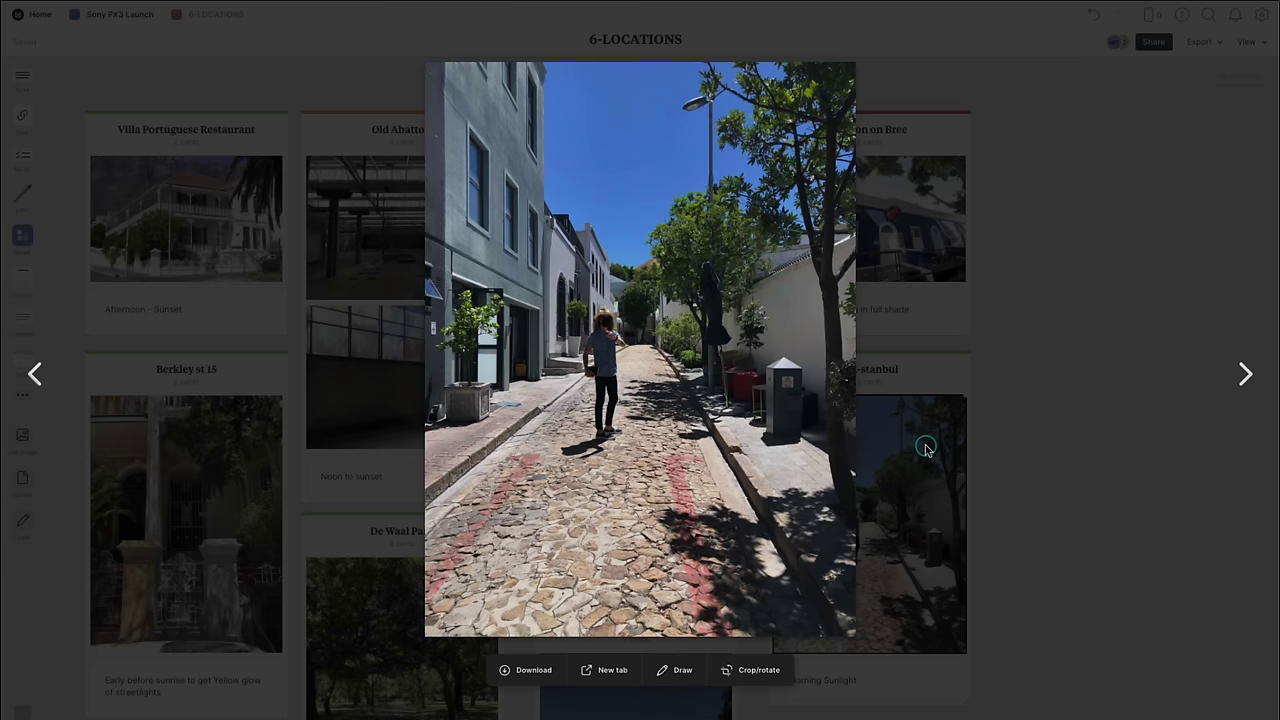
pyautogui.press('Right')
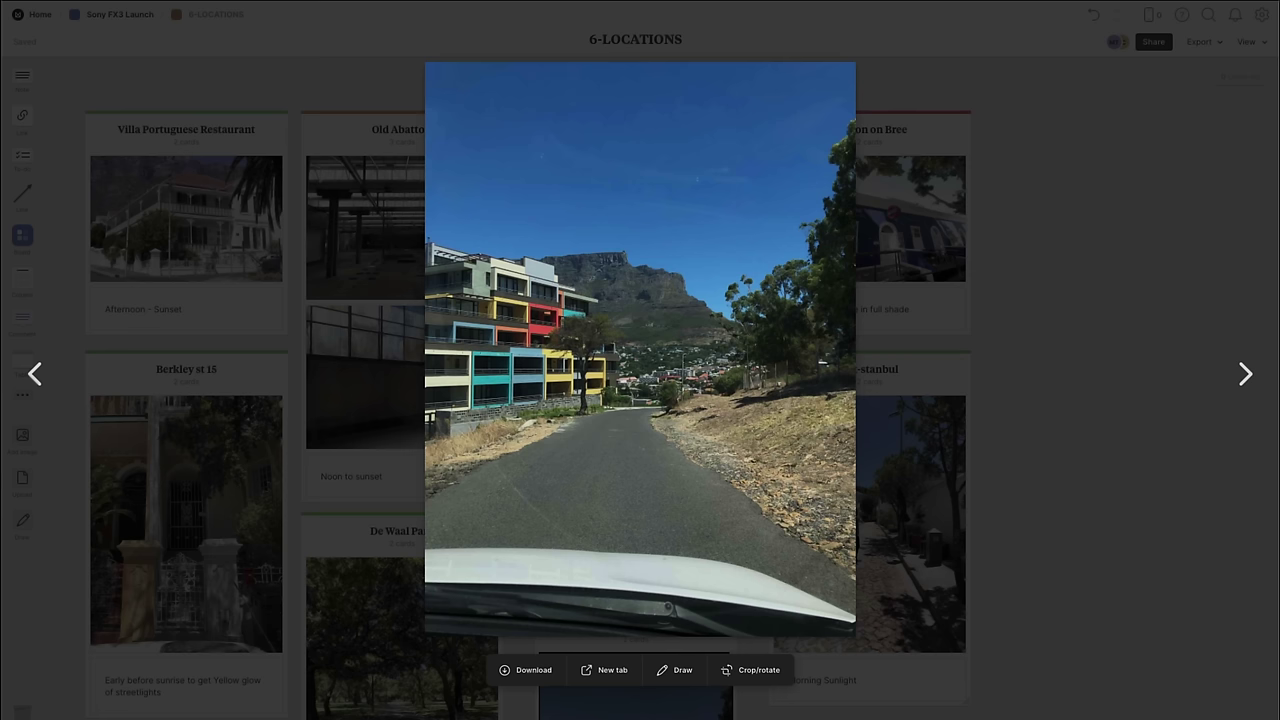
pyautogui.press('Right')
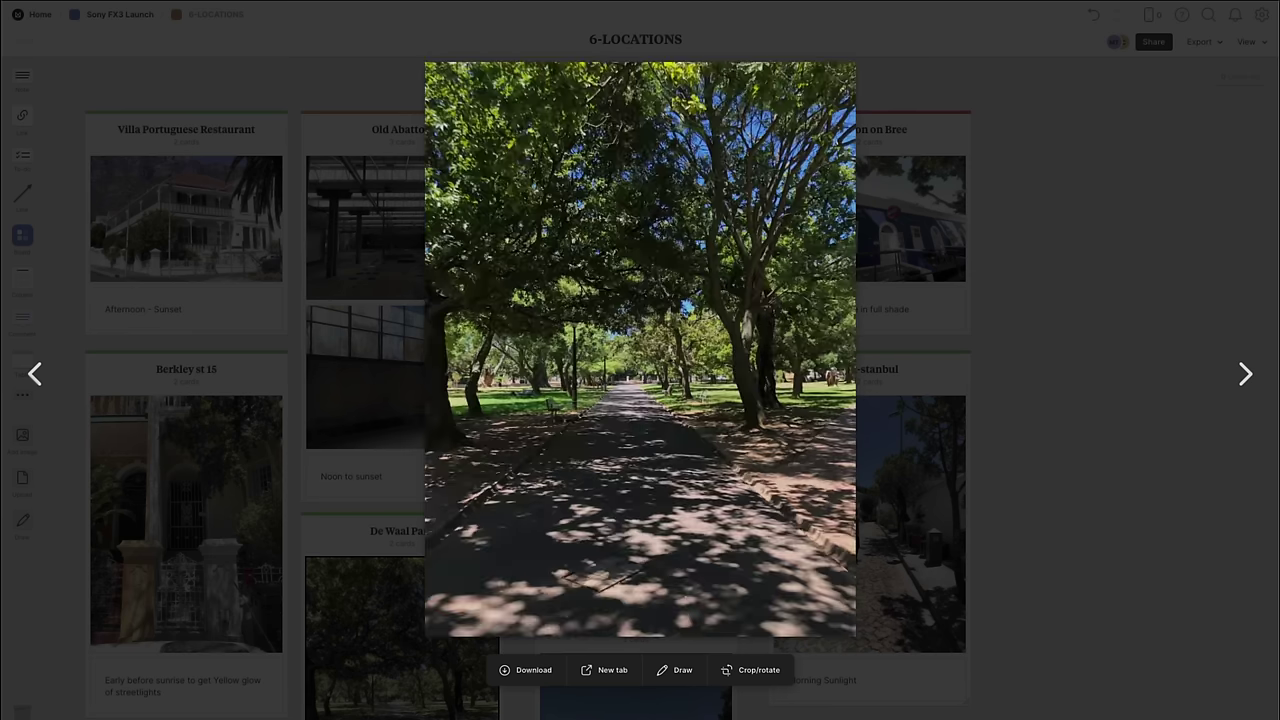
pyautogui.press('Escape')
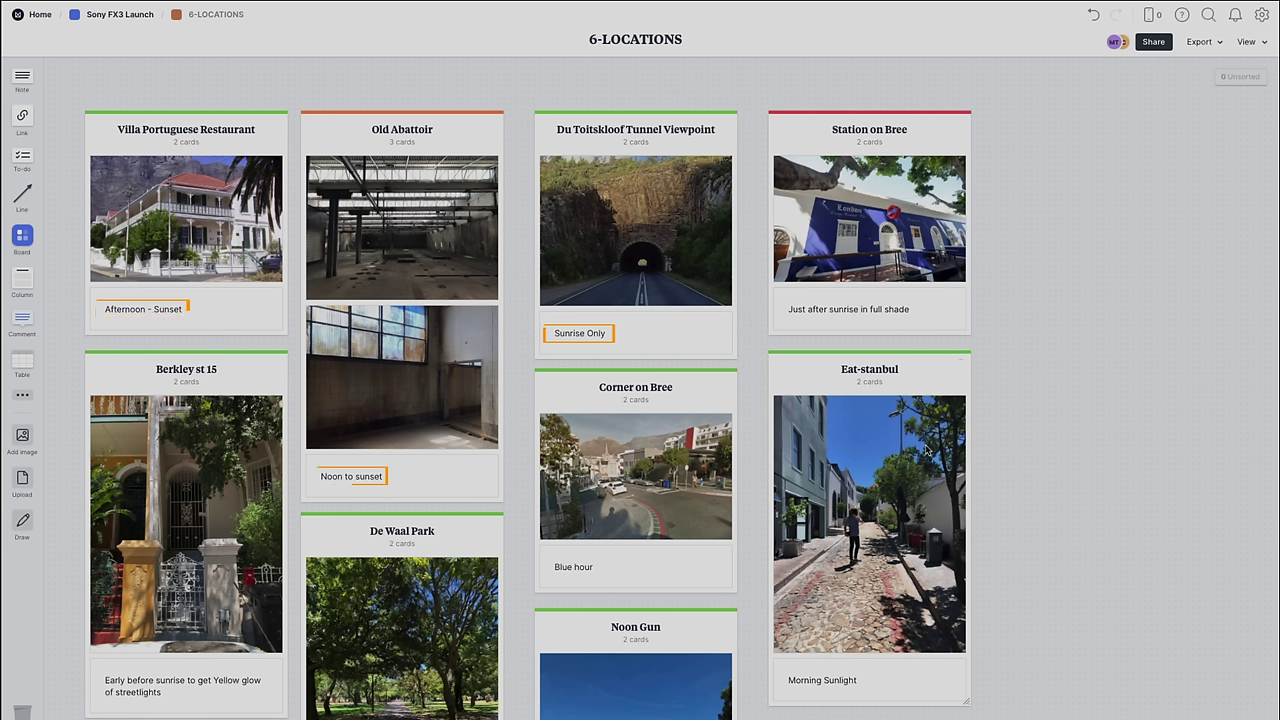
pyautogui.click(648, 160)
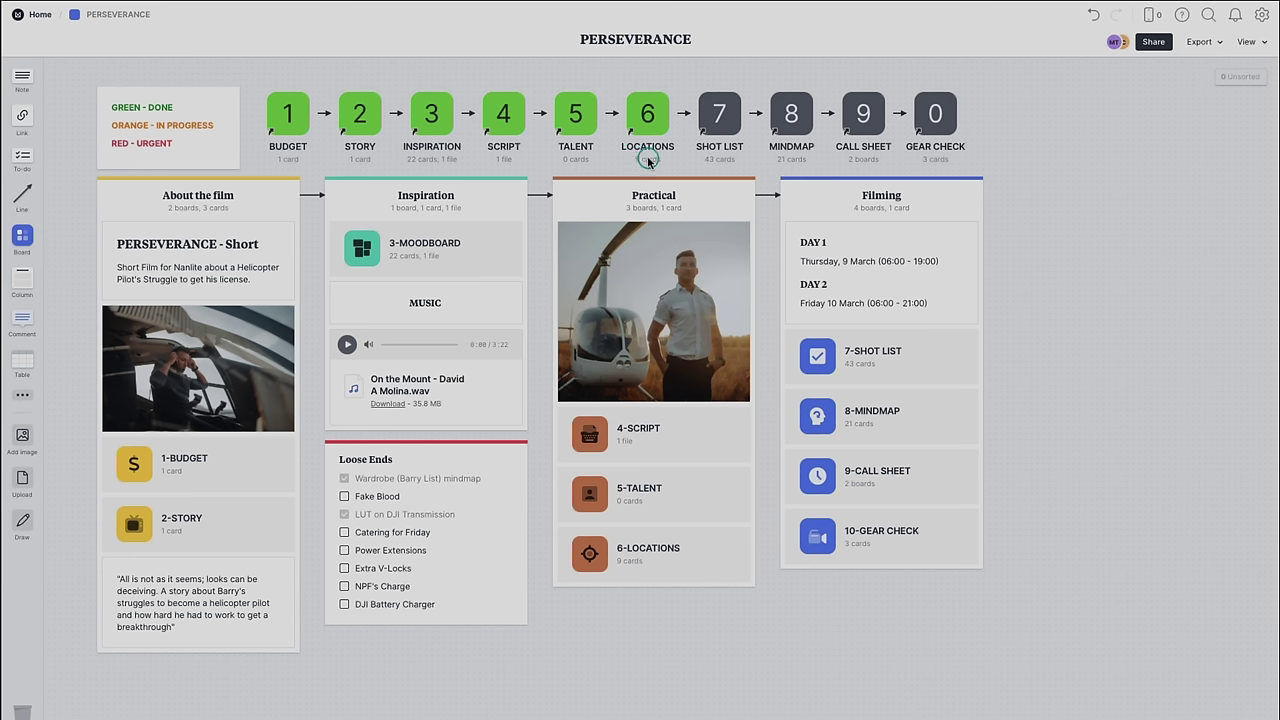
# - Open the 7-SHOT LIST board and scroll through the Perseverance shot list
pyautogui.click(733, 125)
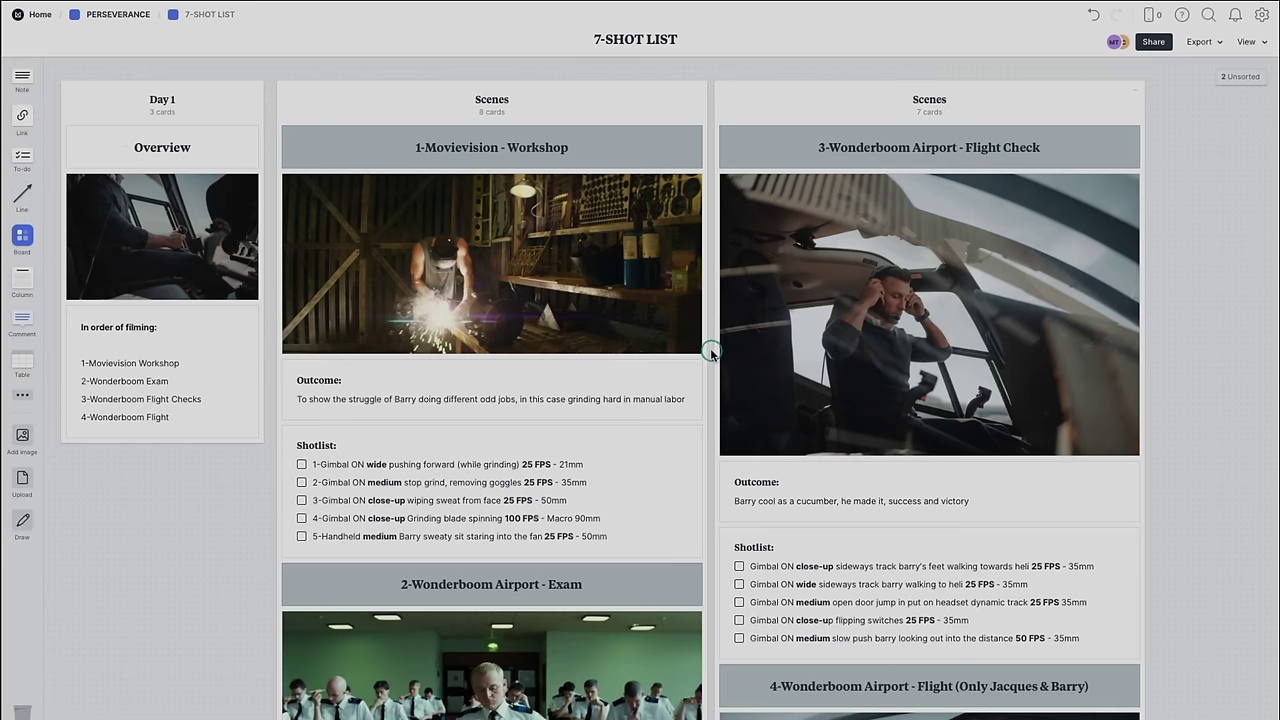
pyautogui.scroll(-3, 711, 352)
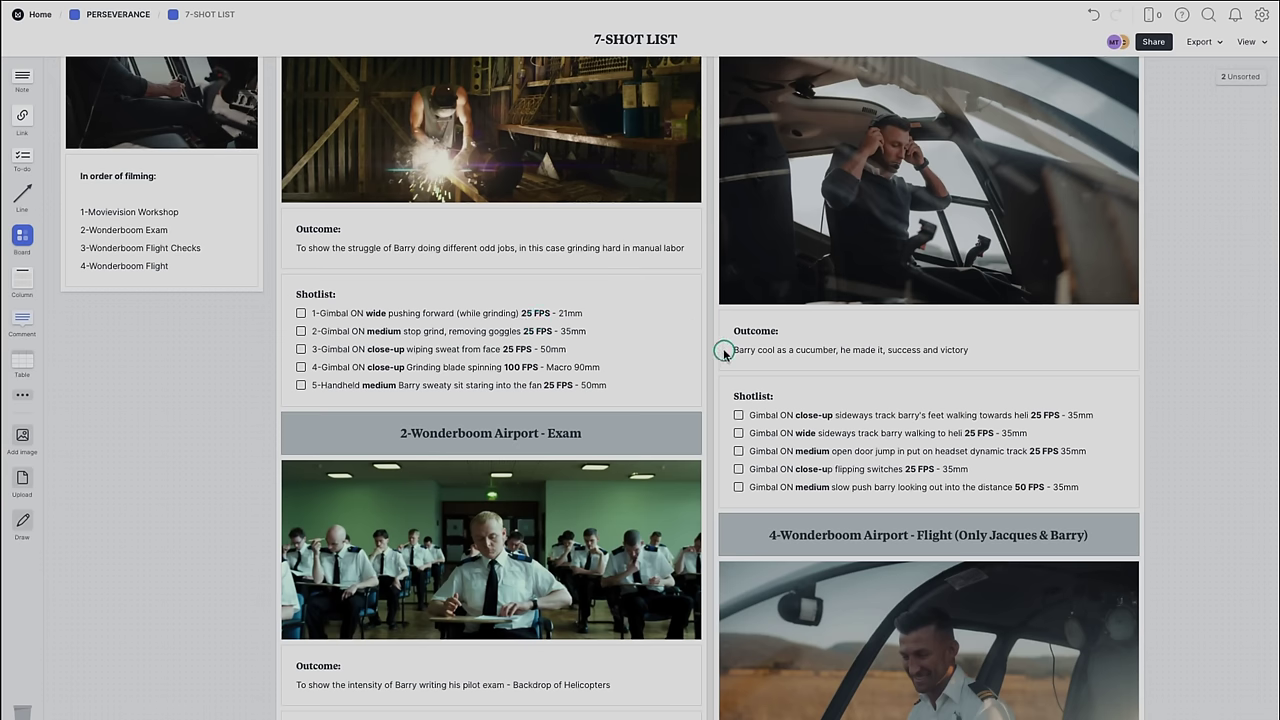
pyautogui.scroll(-6, 713, 352)
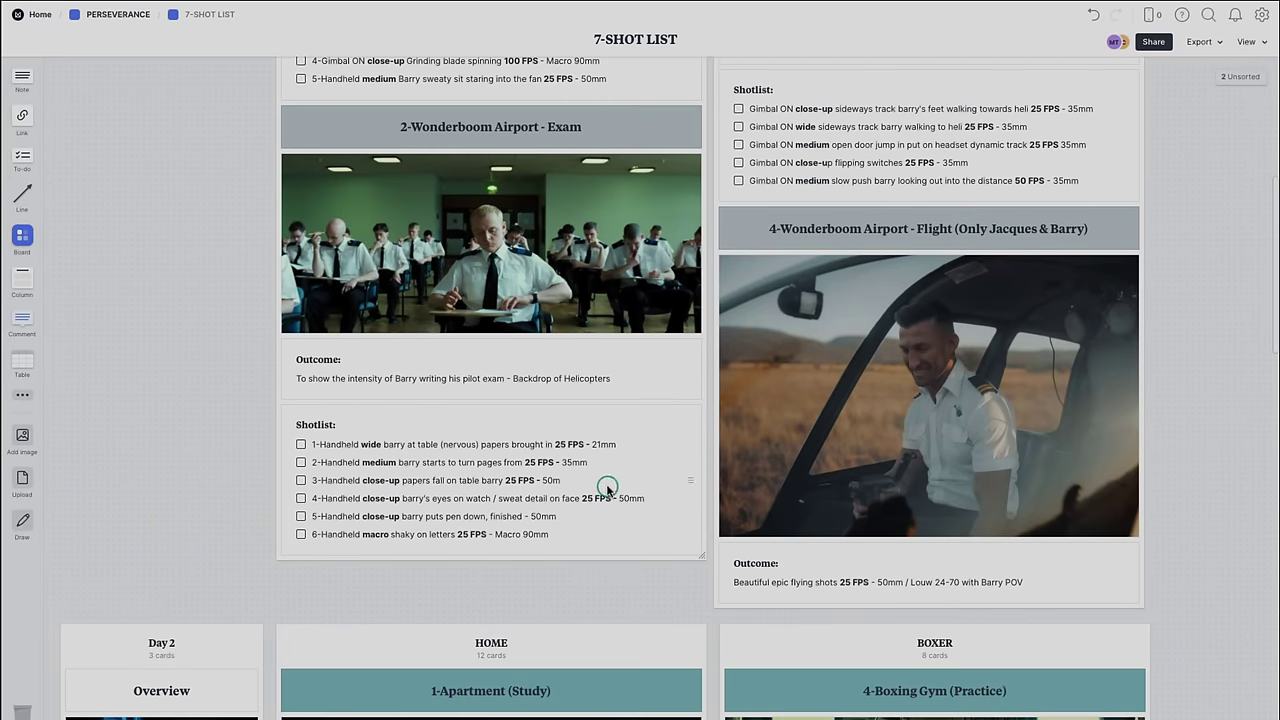
pyautogui.scroll(2, 607, 487)
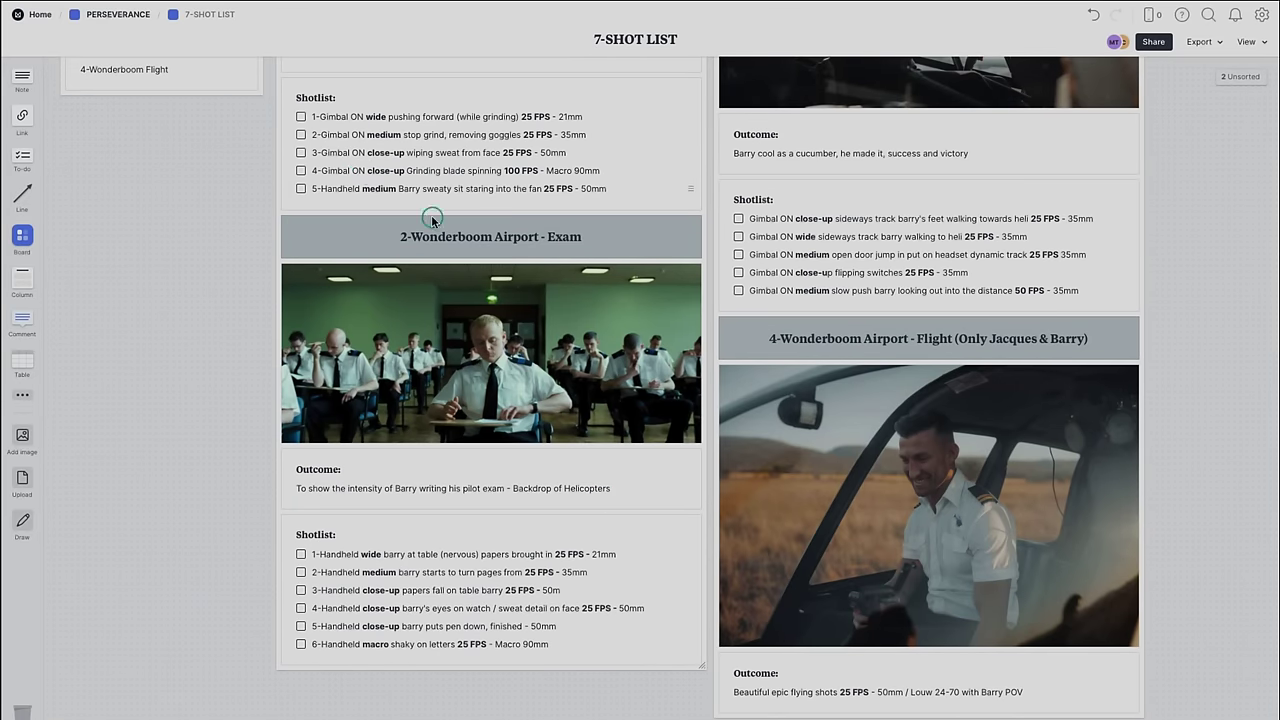
pyautogui.scroll(-7, 690, 330)
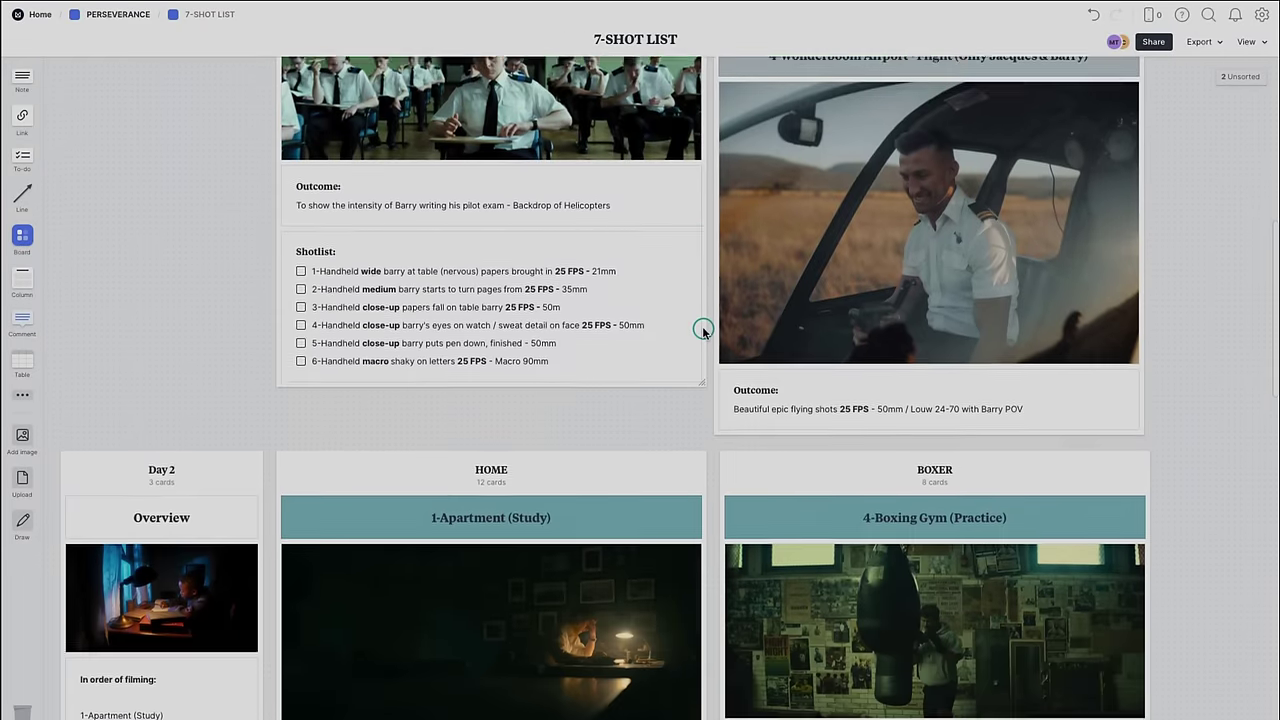
pyautogui.scroll(-6, 703, 331)
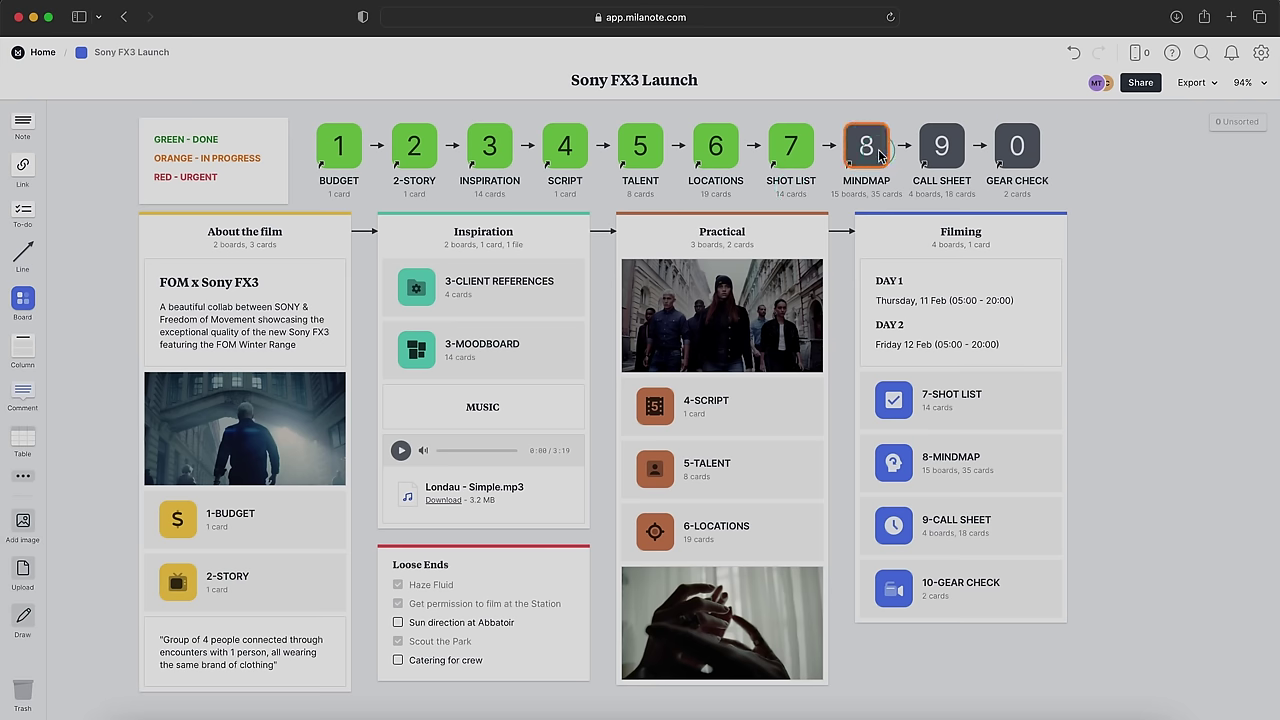
pyautogui.click(866, 148)
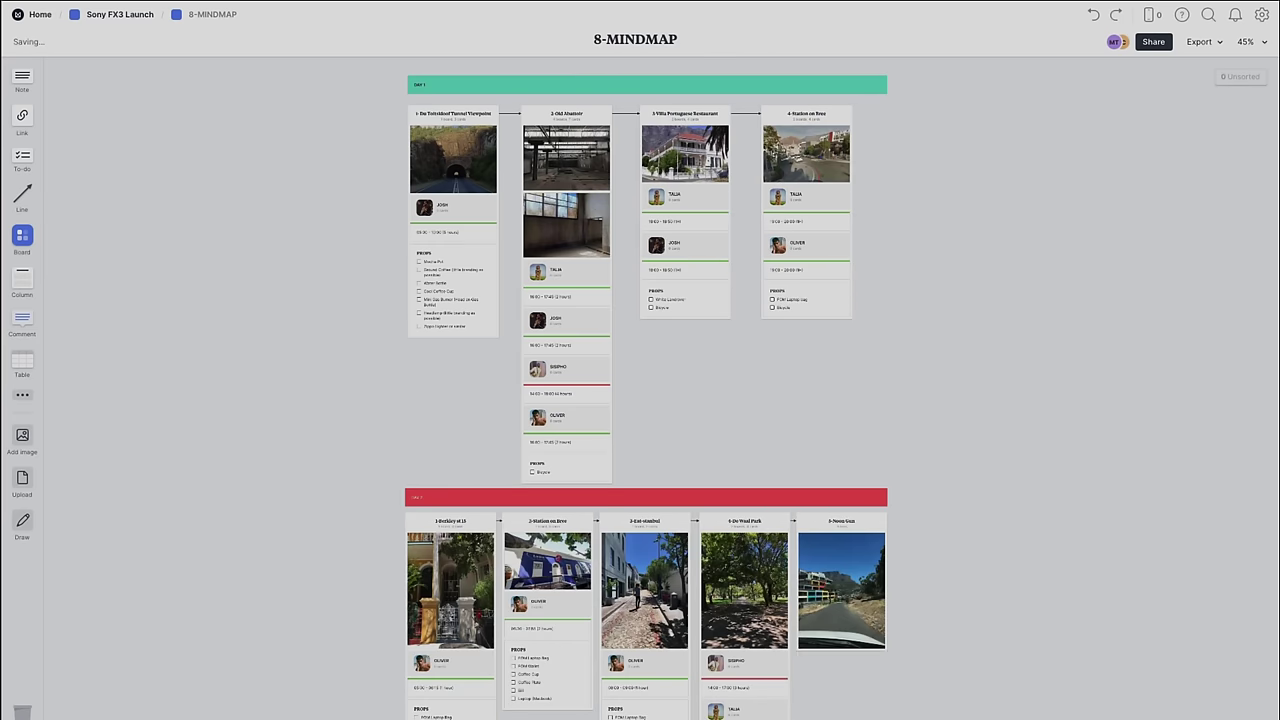
pyautogui.scroll(-3, 645, 400)
pyautogui.scroll(3, 645, 400)
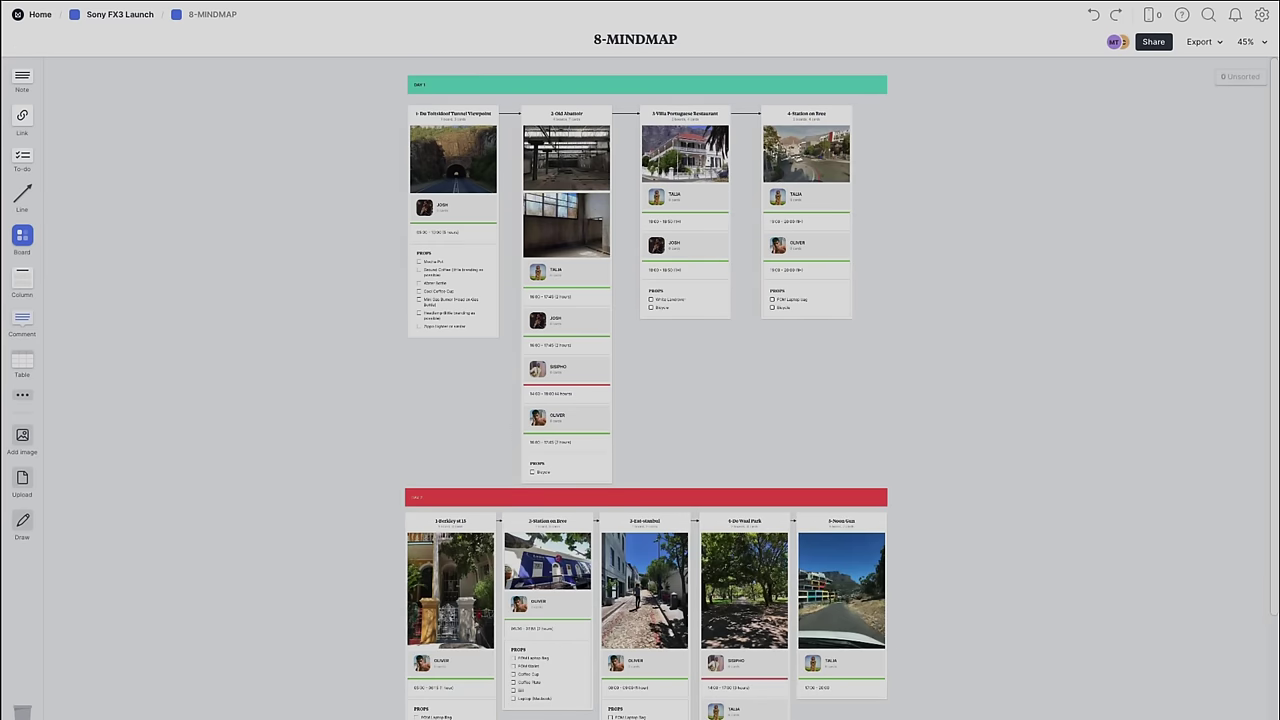
pyautogui.scroll(5, 645, 500)
pyautogui.scroll(8, 640, 400)
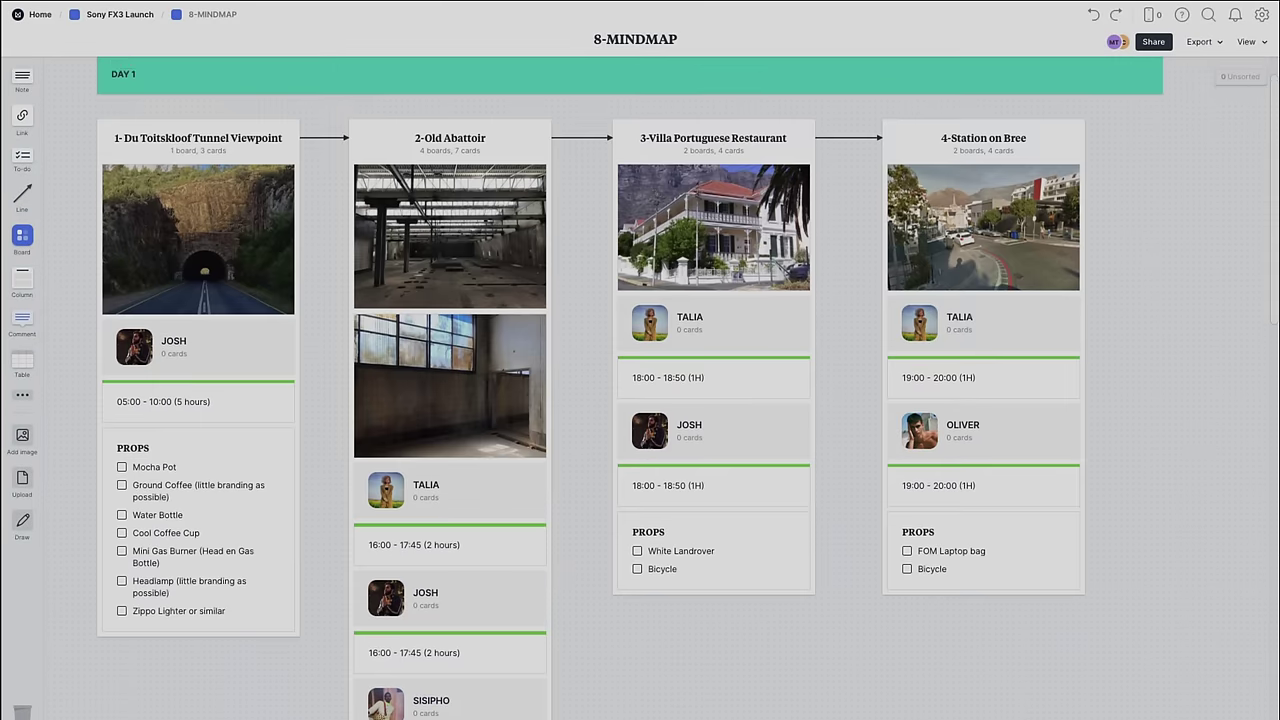
pyautogui.scroll(-5, 640, 400)
pyautogui.scroll(10, 664, 62)
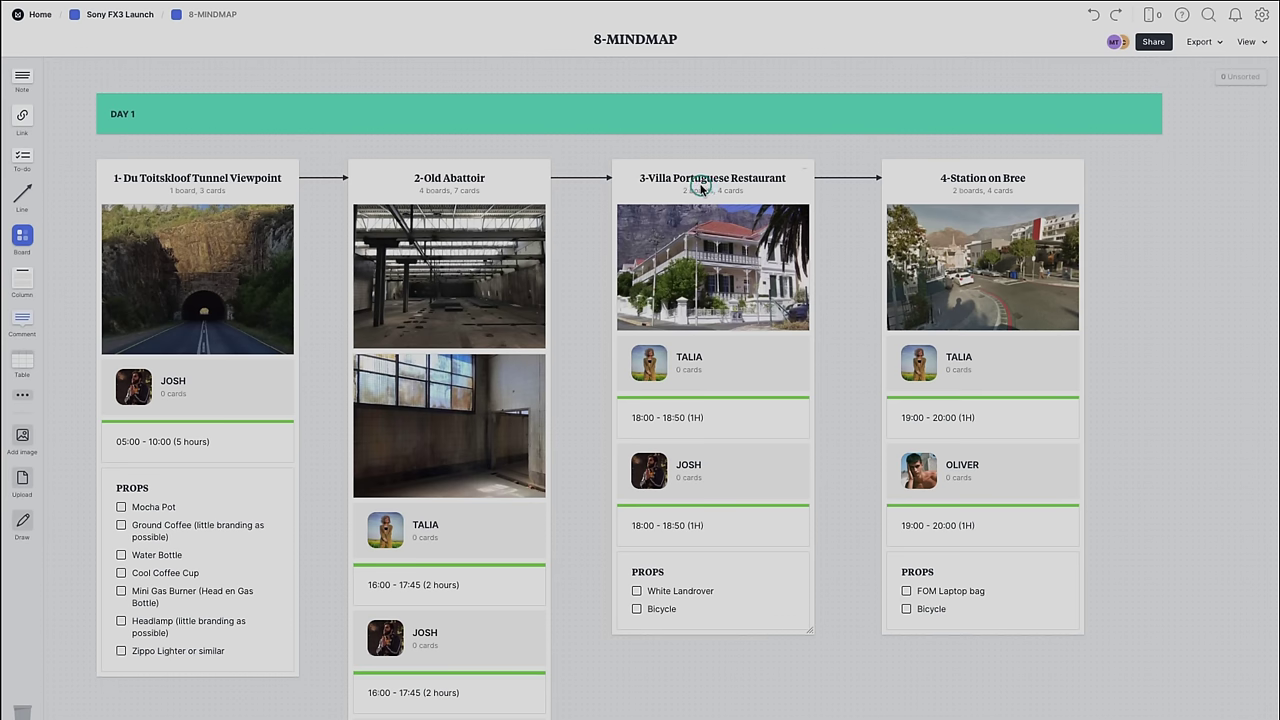
pyautogui.click(138, 390)
pyautogui.click(214, 440)
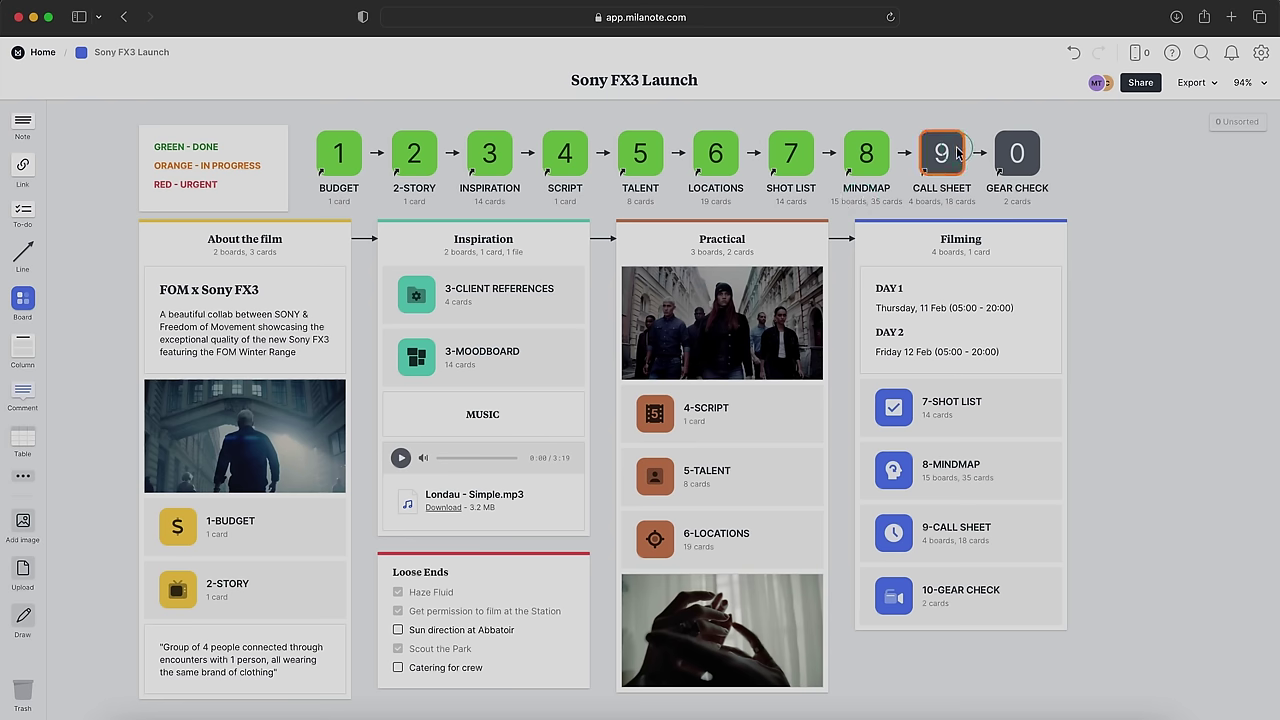
# - Open the 9-CALL SHEET board and scroll through its schedules and maps
pyautogui.click(955, 155)
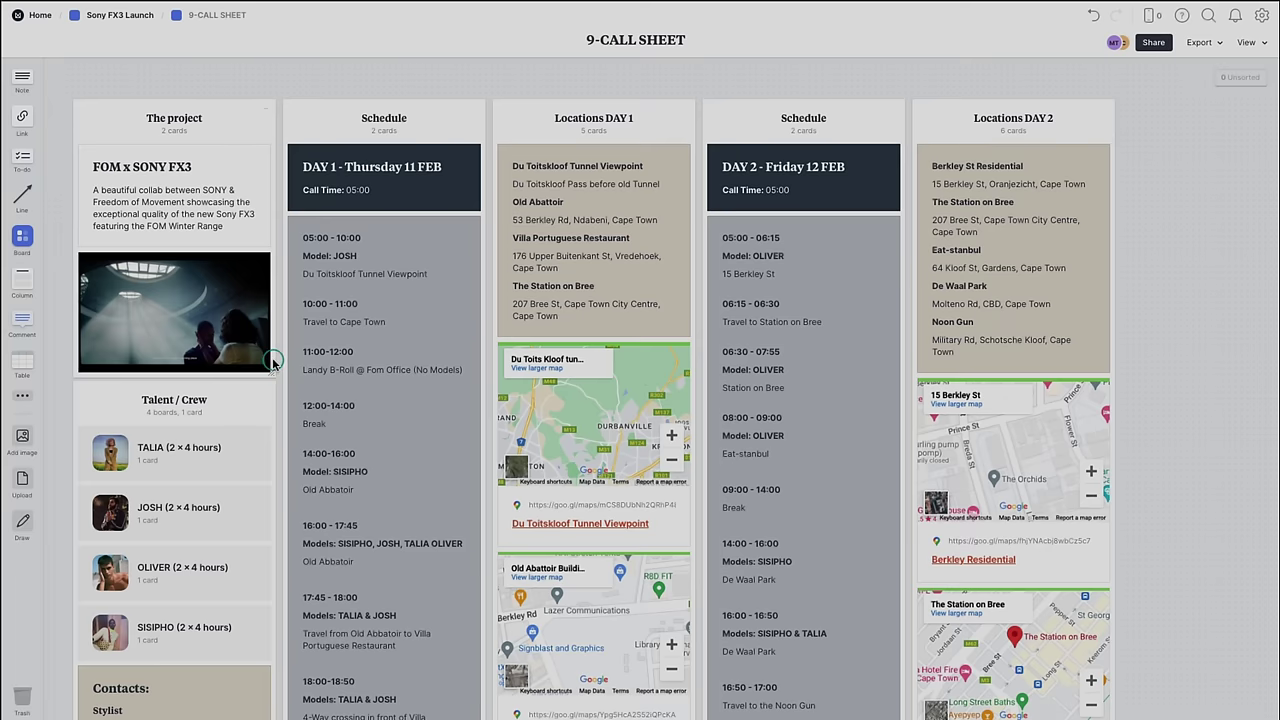
pyautogui.scroll(-5, 275, 362)
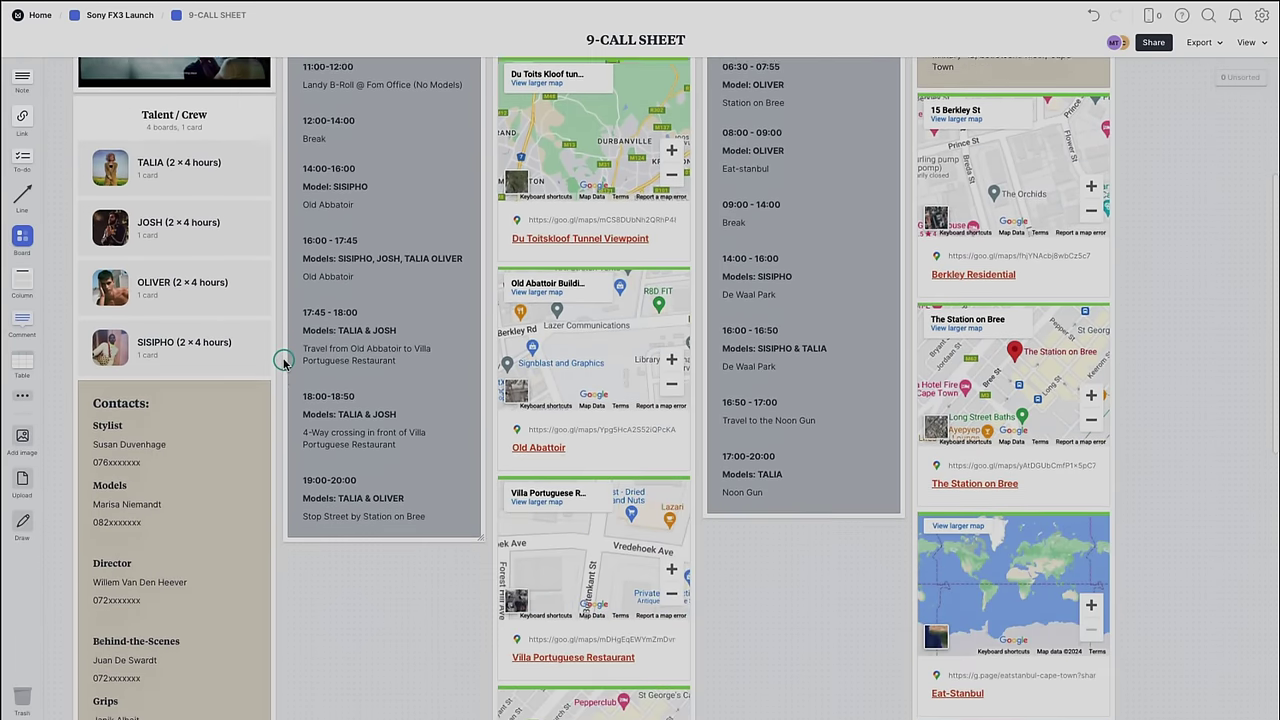
pyautogui.scroll(5, 363, 430)
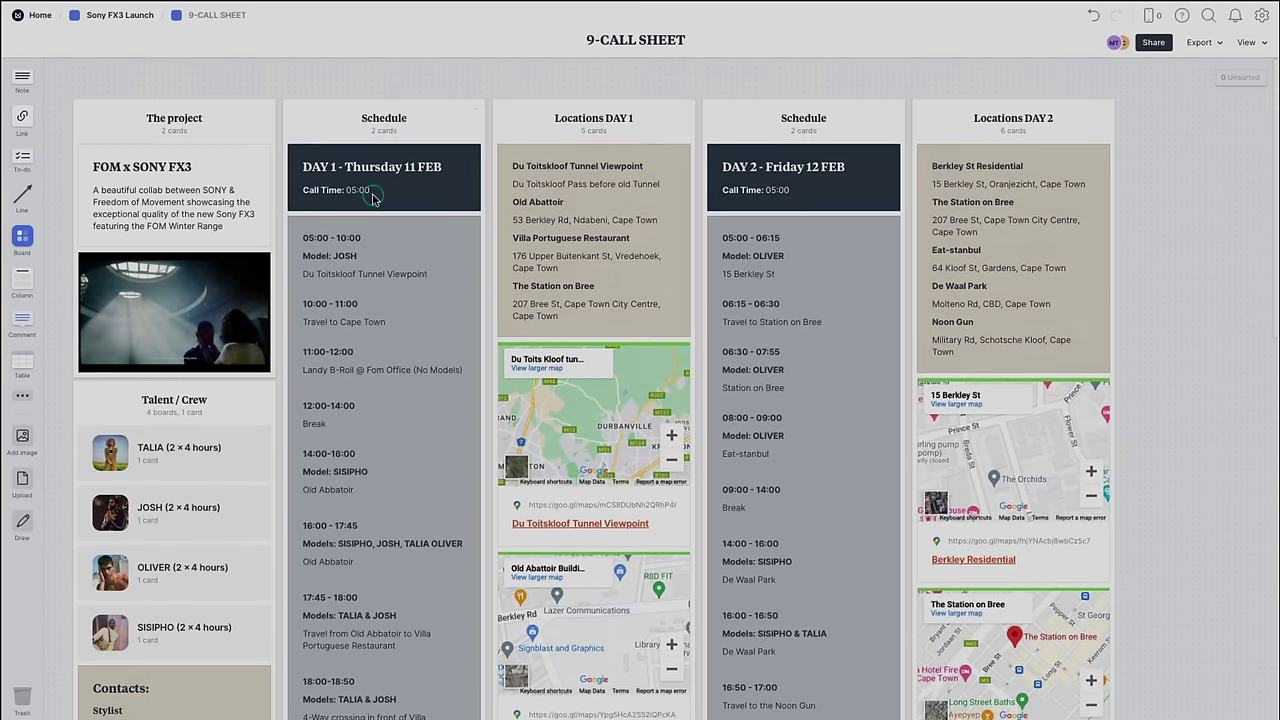
pyautogui.scroll(-2, 700, 210)
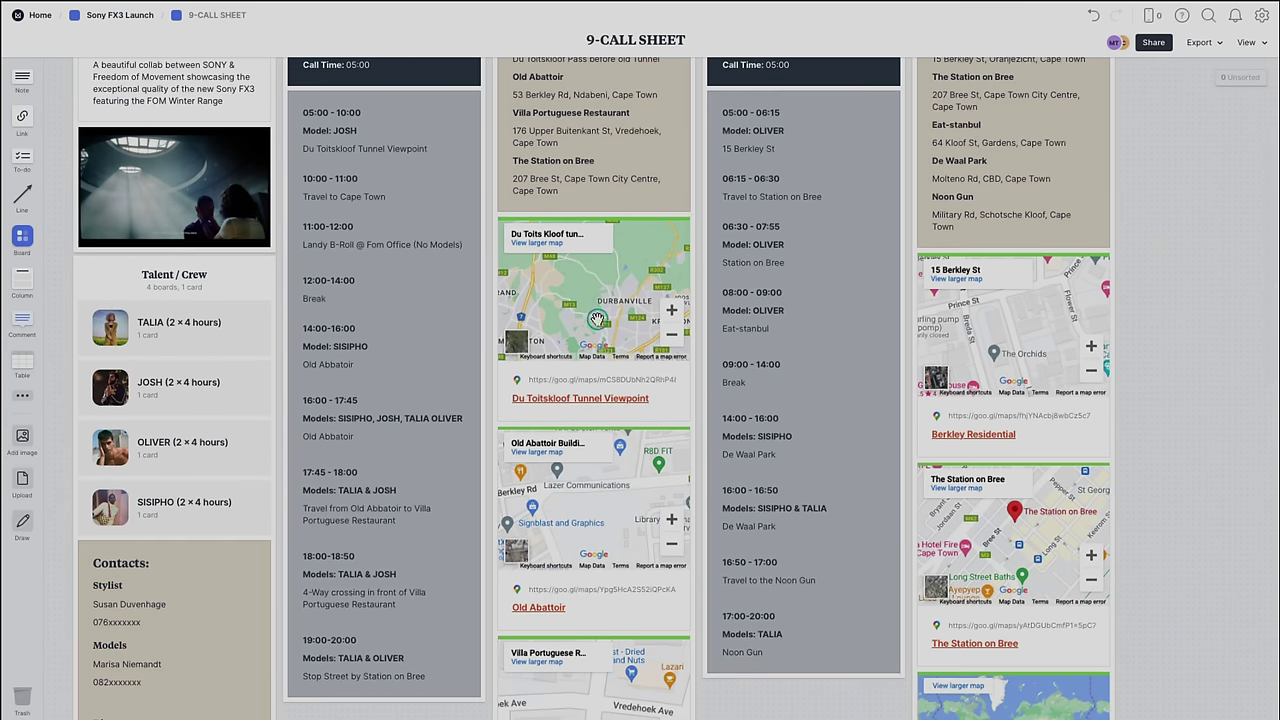
pyautogui.scroll(-2, 594, 304)
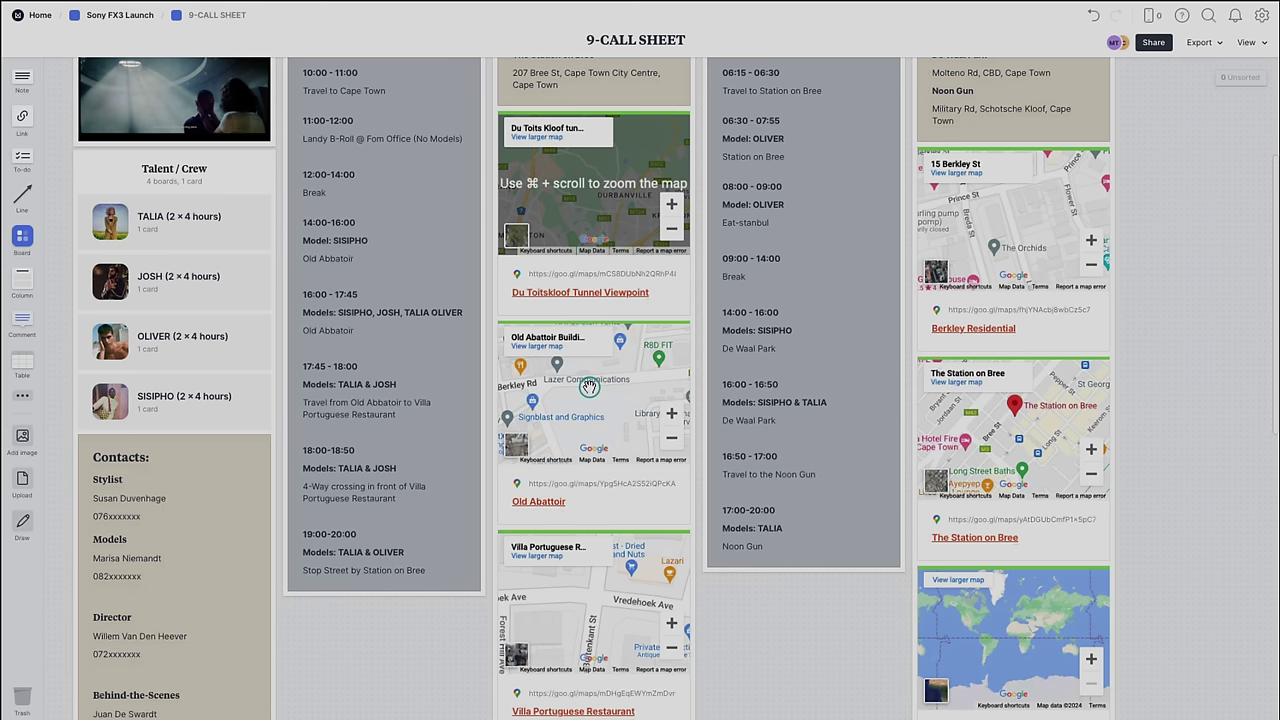
pyautogui.scroll(-4, 590, 387)
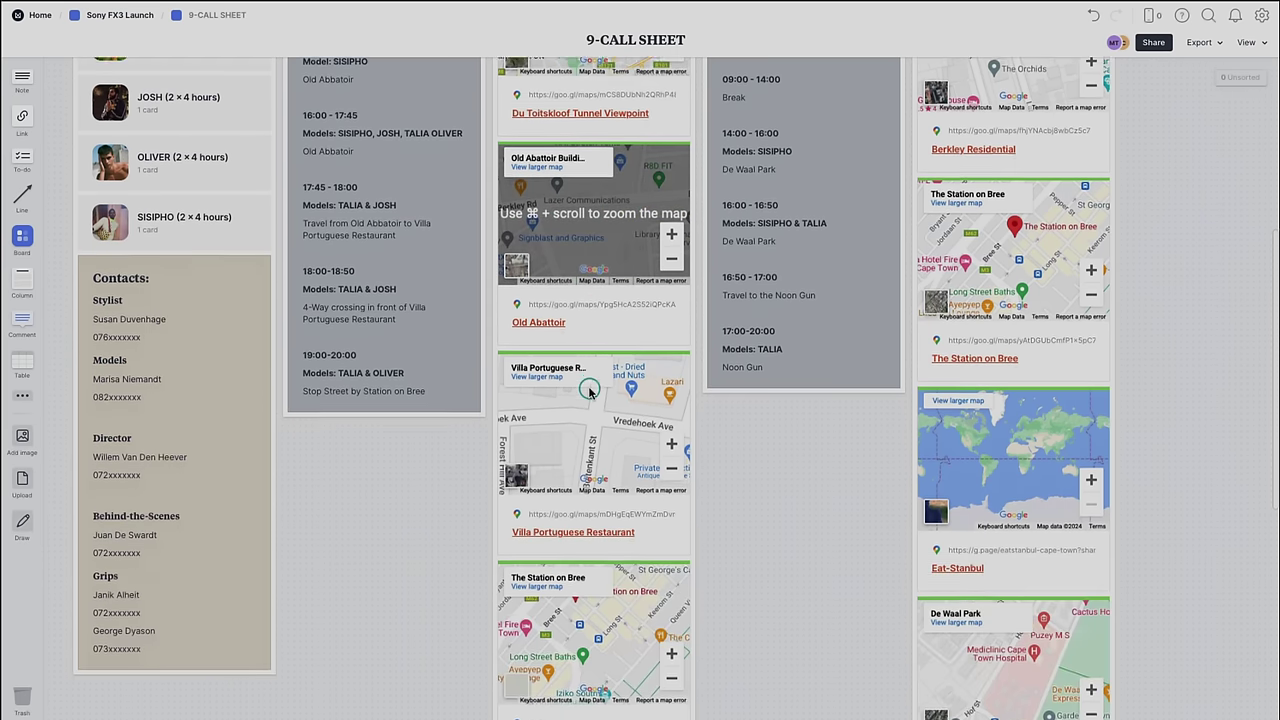
pyautogui.scroll(-4, 590, 390)
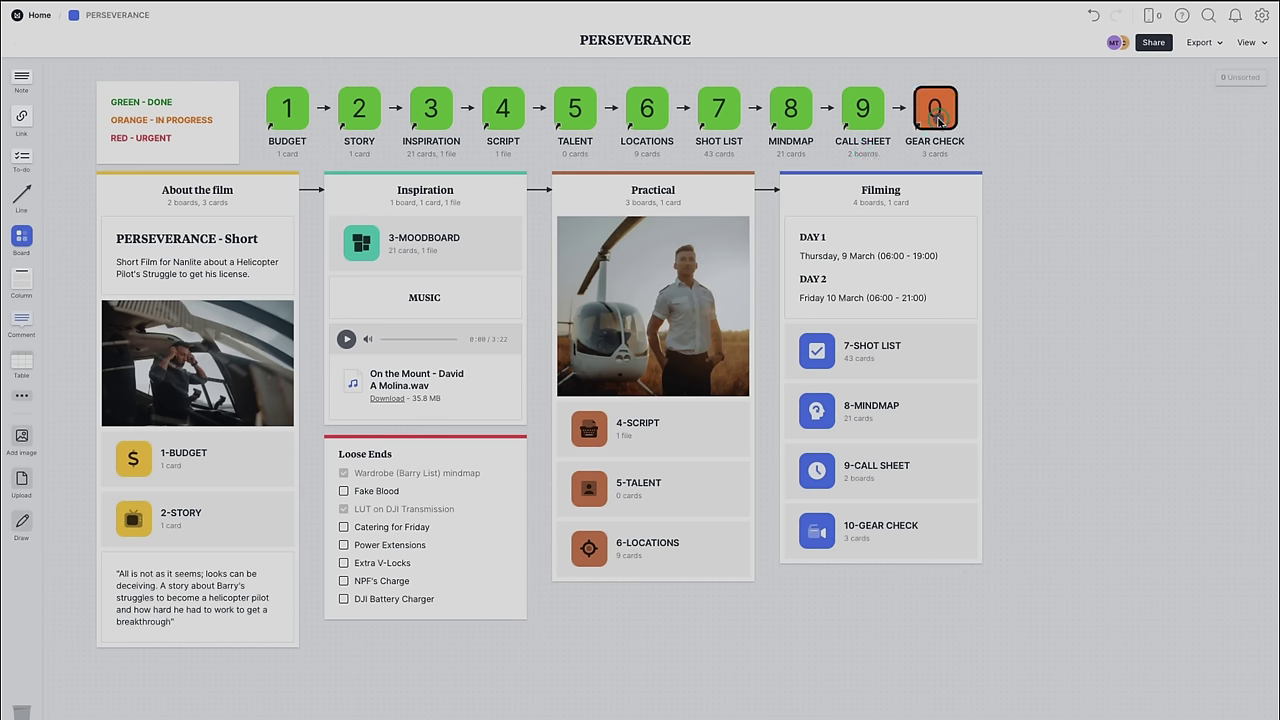
# - Open 10-GEAR CHECK and paste gear items into the SHOOT and LIGHT lists
pyautogui.click(938, 120)
pyautogui.click(600, 153)
pyautogui.click(390, 170)
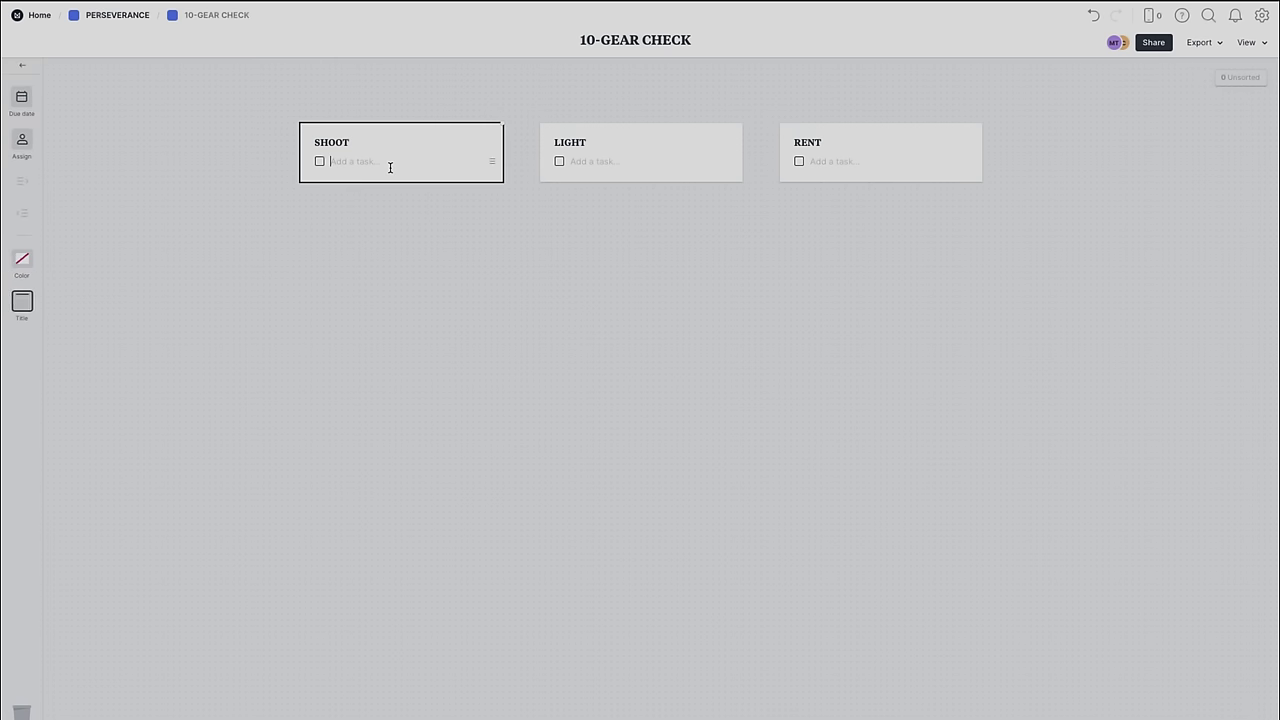
pyautogui.write('Sony FX3 DZO Lenses Atomos Ninja V Follow Focus Lens Filters 2 x DJI RS3 Pro Combos Camera Cage Camera Handles Monitor Magic Arm DJI Transmission DJI Focus Motor 3 x HDMIS')
pyautogui.click(615, 160)
pyautogui.write('Eco Flow River Jacques Eco Flow River Louw Hazer Gaffer Tape Power Extensions 3 x C-Stands Nanlite Forza 500 II B Nanlite Forza 500 II PJM Projector Mount 150 Softbox 120 Softbox 8 × 8 Scrim Jim + 1/2 & 1/4 Silk 2 x Super Clamps 4 x Spiggots')
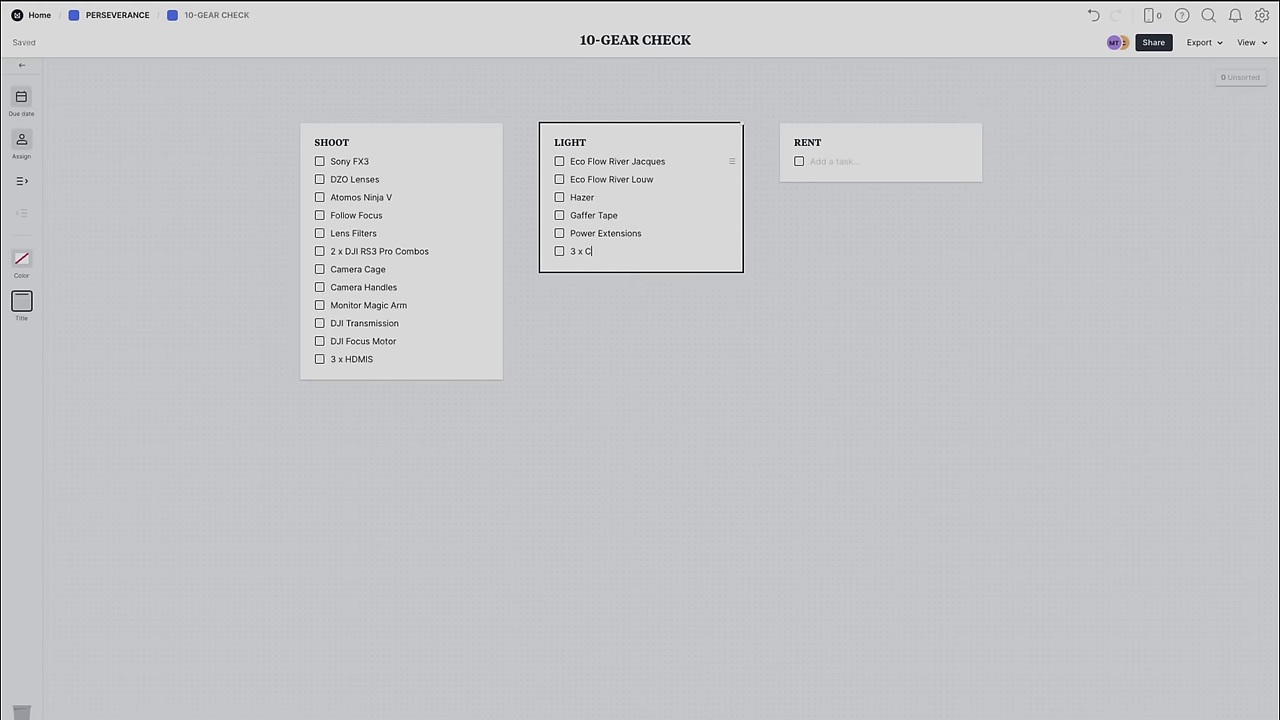
# - Fill the RENT list with 1 x Combo Stand, V-Lock Batteries, NPF Batteries and Sandbags
pyautogui.click(830, 161)
pyautogui.write('1 x Combo Stand')
pyautogui.press('Return')
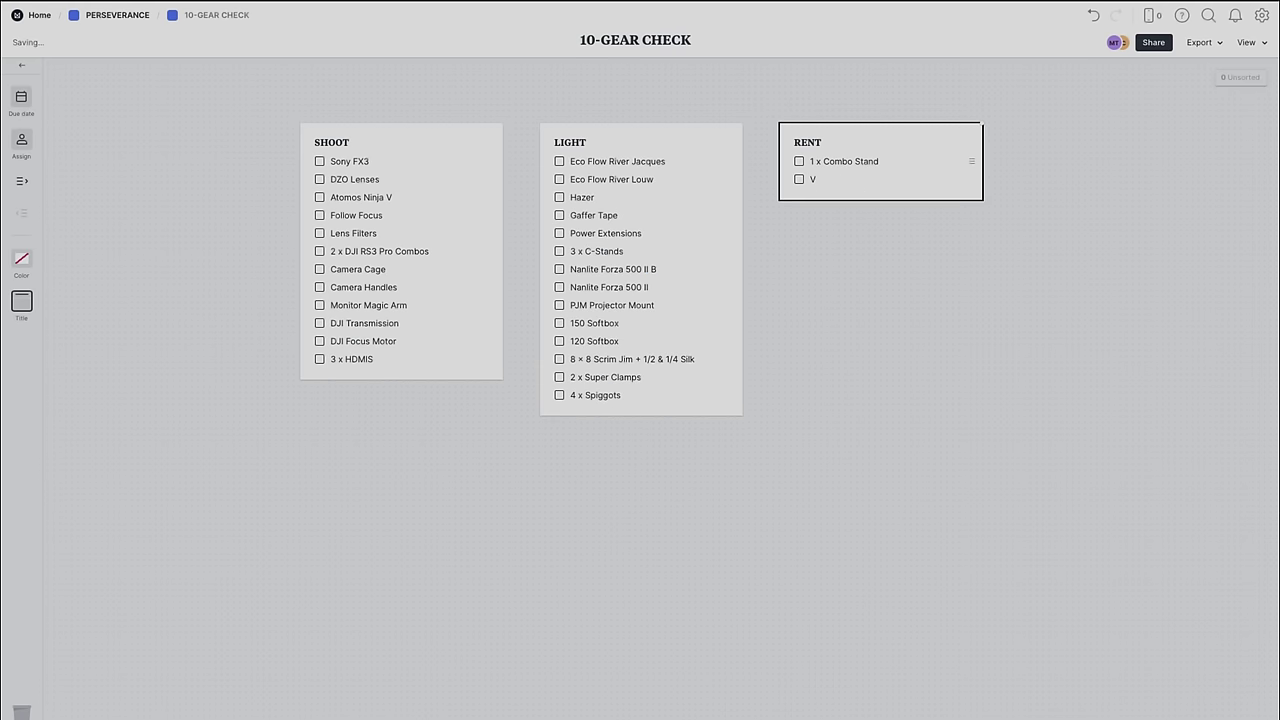
pyautogui.write('V-Lock Batteries')
pyautogui.press('Return')
pyautogui.write('NPF Batteries')
pyautogui.press('Return')
pyautogui.write('Sandbags')
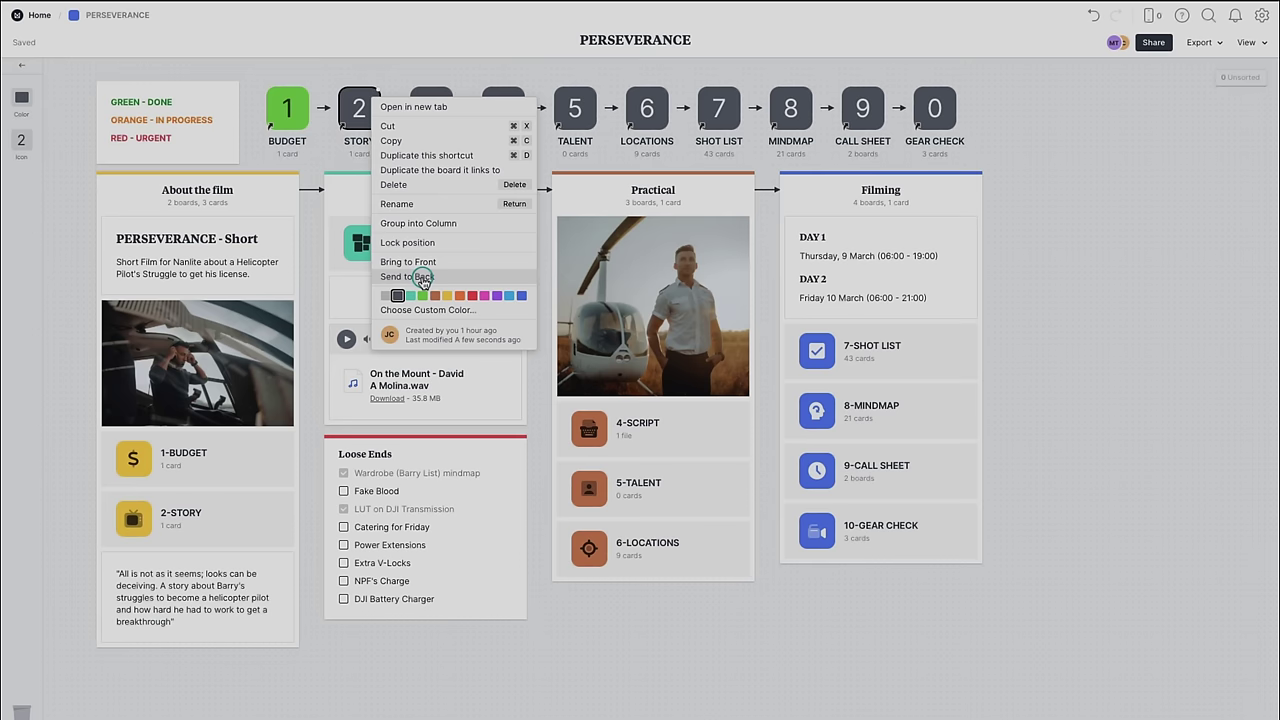
# - Tick off the SHOOT items, Sony FX3 through Camera Handles, as packed
pyautogui.rightClick(948, 105)
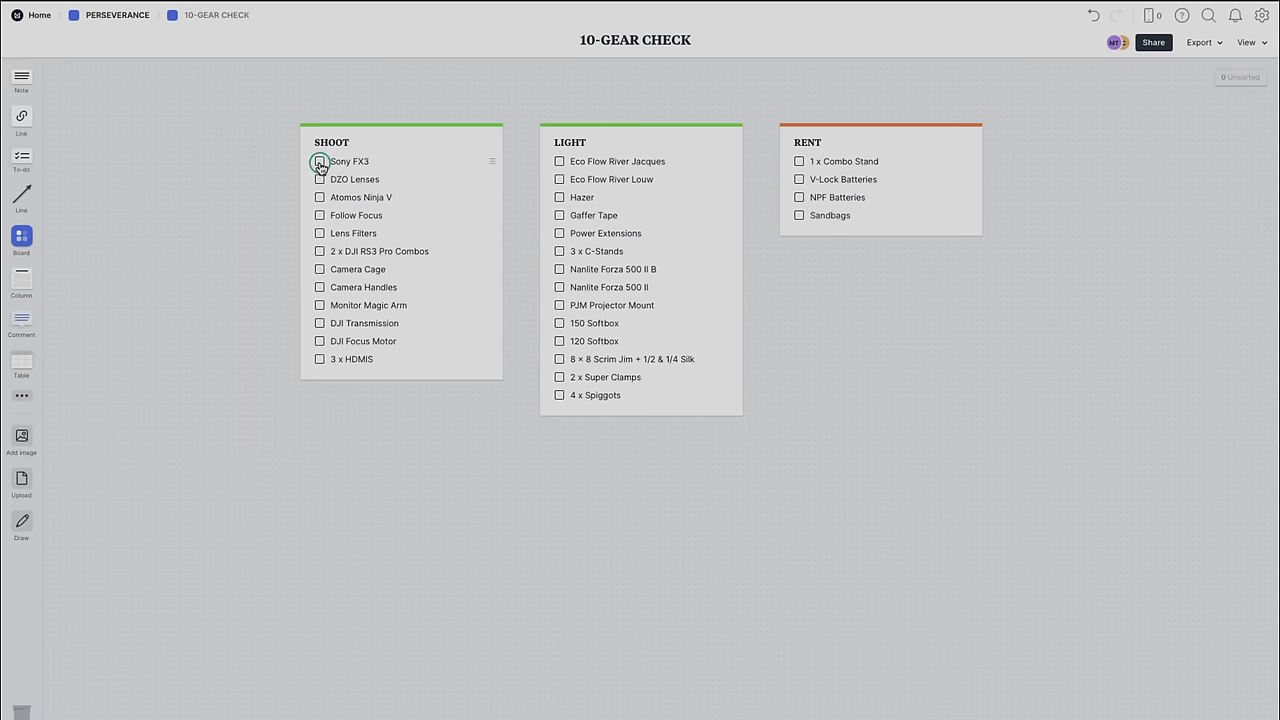
pyautogui.click(320, 161)
pyautogui.click(320, 179)
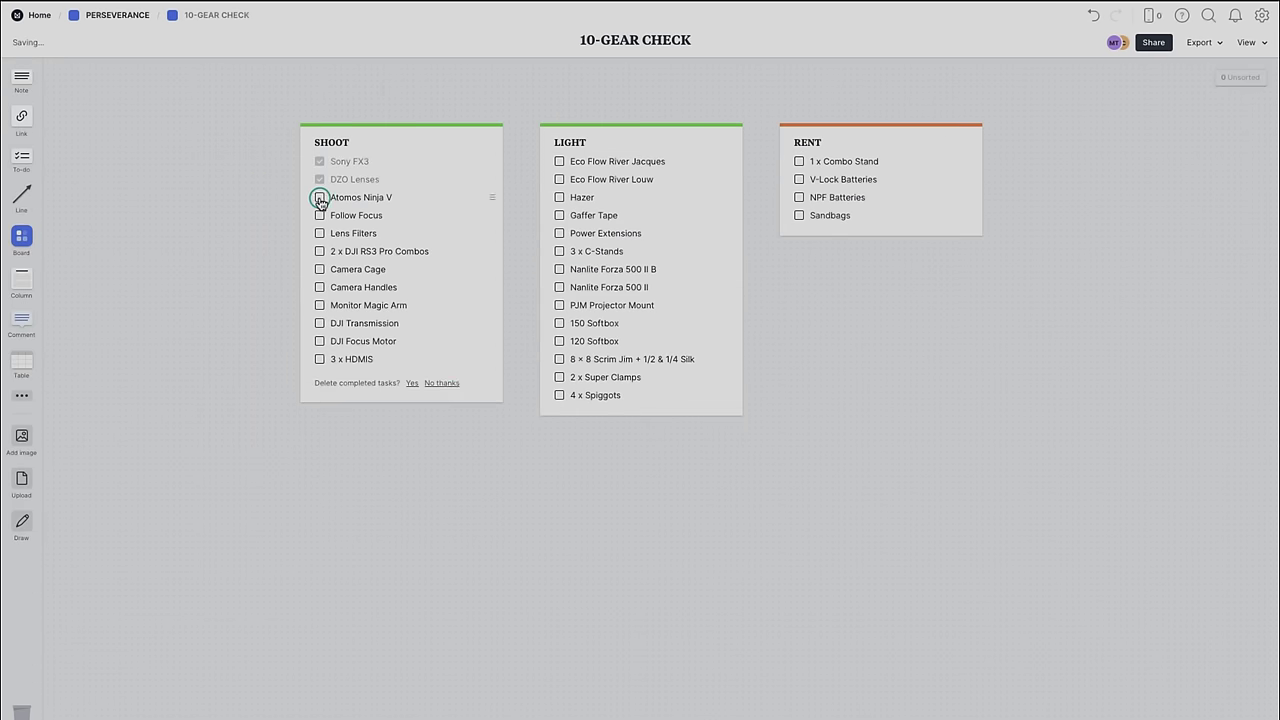
pyautogui.click(320, 197)
pyautogui.click(320, 215)
pyautogui.click(320, 233)
pyautogui.click(320, 251)
pyautogui.click(320, 269)
pyautogui.click(320, 287)
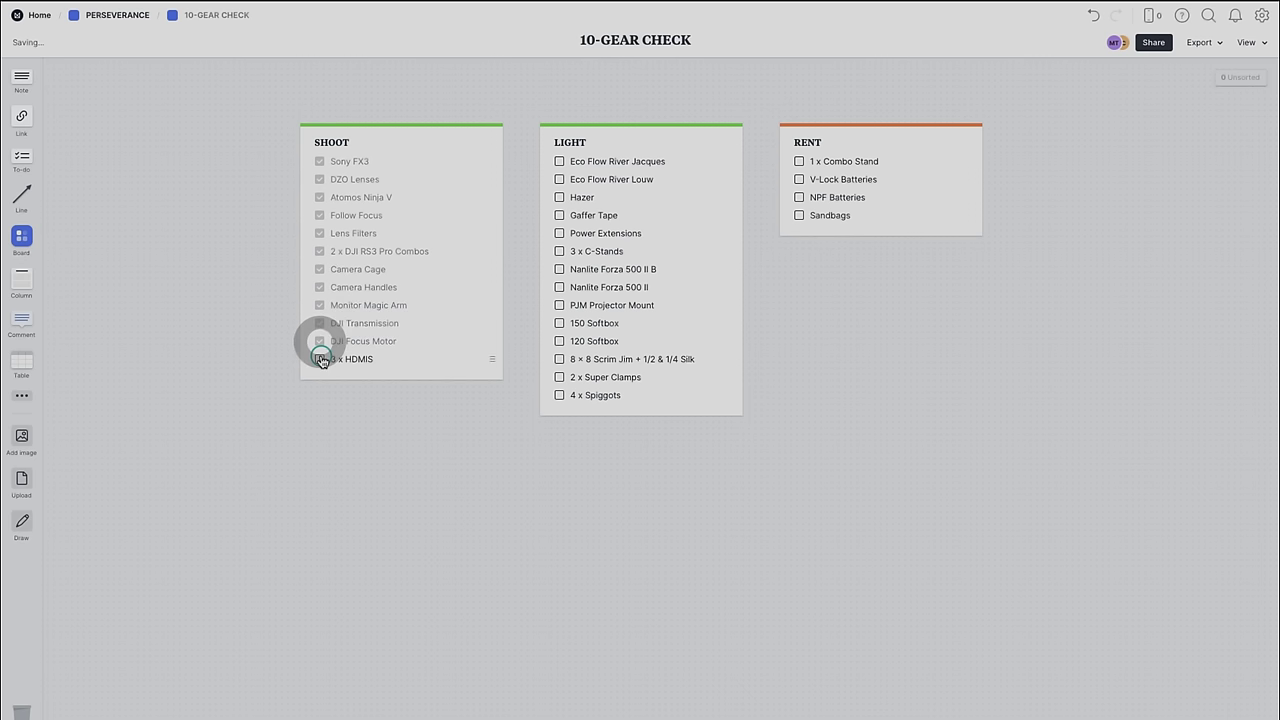
# - Tick off every LIGHT item, from Eco Flow Rivers to the softboxes
pyautogui.click(559, 161)
pyautogui.click(559, 179)
pyautogui.click(559, 197)
pyautogui.click(559, 215)
pyautogui.click(559, 233)
pyautogui.click(559, 251)
pyautogui.click(559, 269)
pyautogui.click(559, 287)
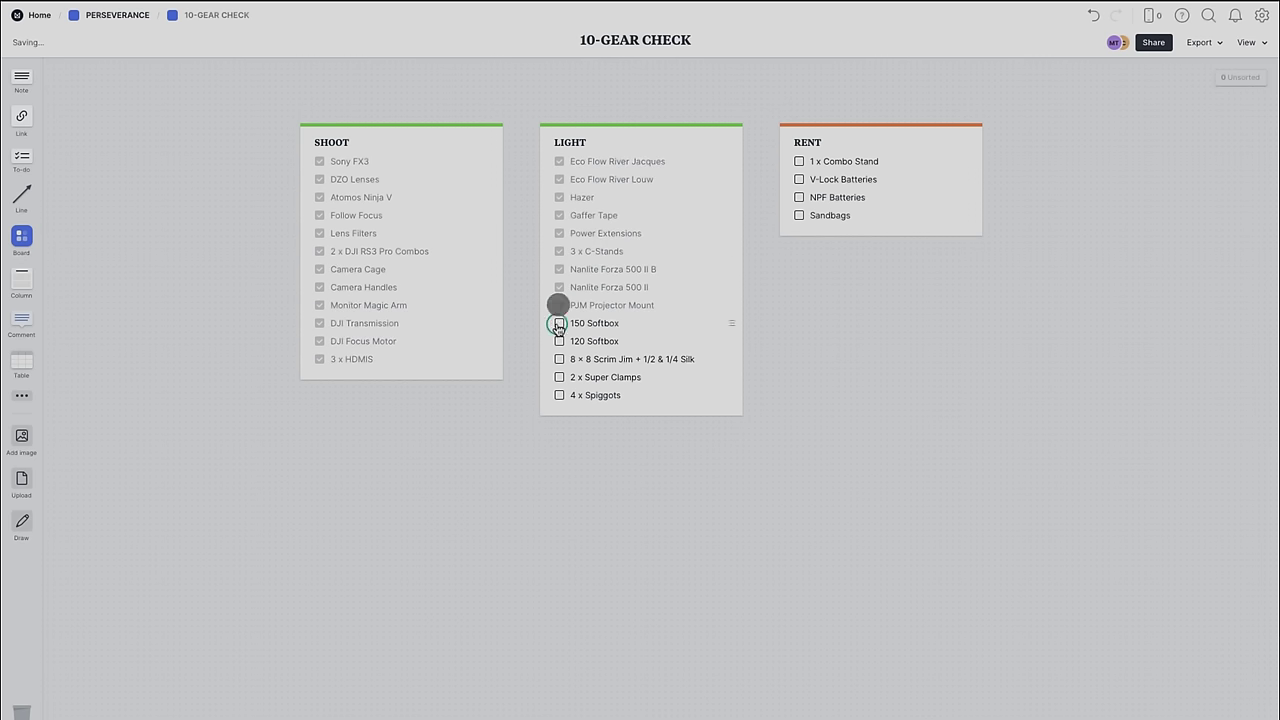
pyautogui.click(559, 377)
pyautogui.click(559, 395)
# - Tick the first three RENT items and add '?many' to the Sandbags line
pyautogui.click(799, 161)
pyautogui.click(799, 179)
pyautogui.click(799, 197)
pyautogui.click(880, 215)
pyautogui.write('?')
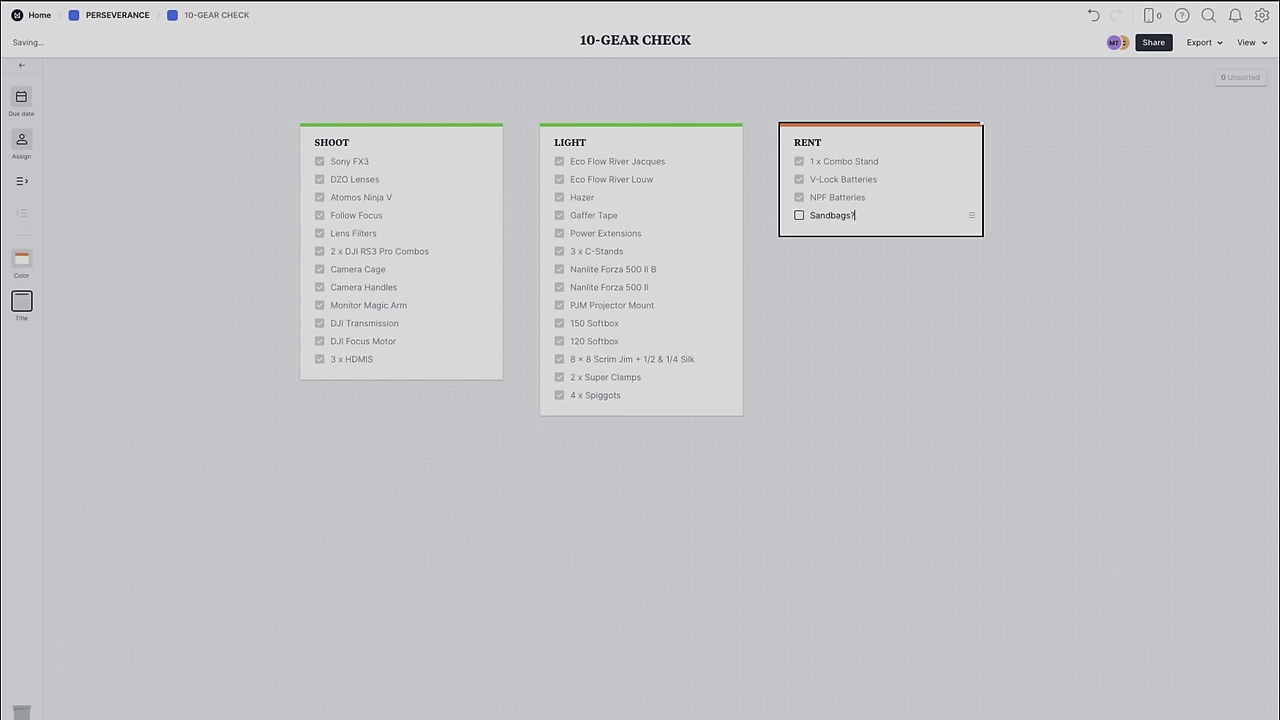
pyautogui.write('many')
pyautogui.click(897, 263)
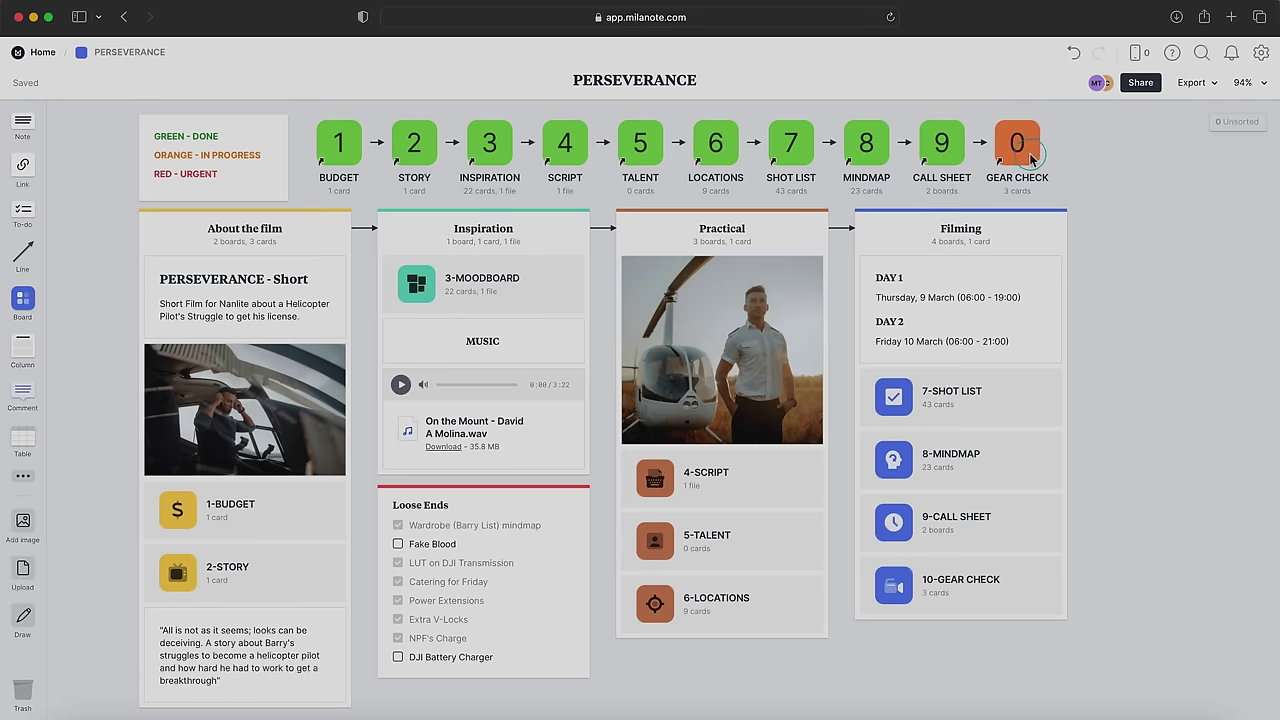
# - Colour the GEAR CHECK tile green and choose the standard PDF export
pyautogui.rightClick(1030, 156)
pyautogui.click(1087, 375)
pyautogui.click(1203, 84)
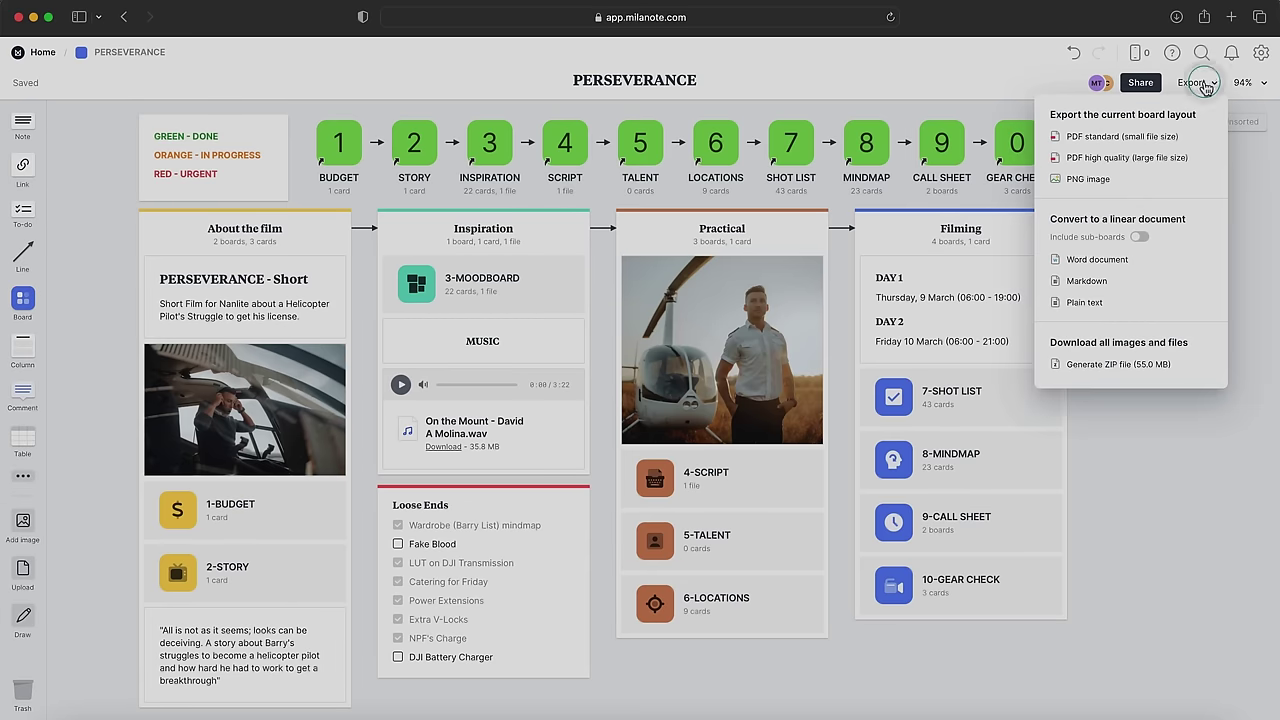
pyautogui.click(1157, 140)
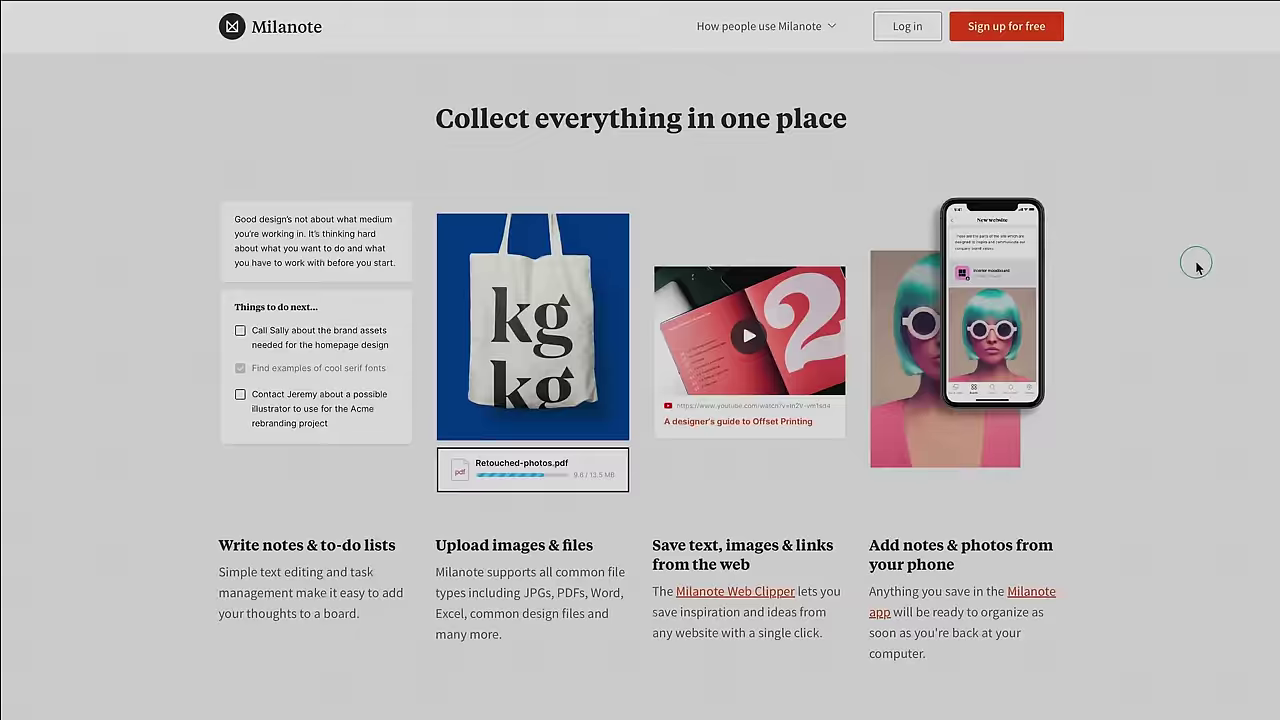
# - Go to the 'Create your Milanote account' form via 'Sign up for free' on milanote.com
pyautogui.scroll(6, 1194, 266)
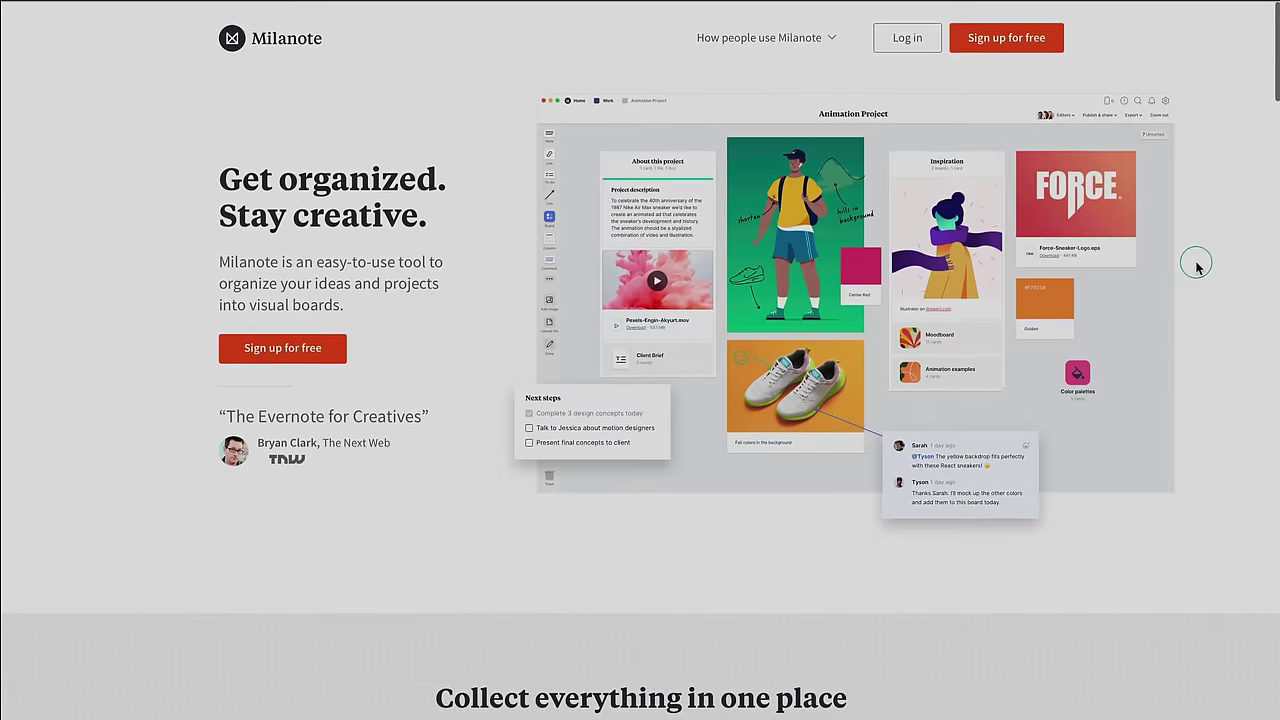
pyautogui.click(1024, 48)
pyautogui.scroll(-3, 1012, 155)
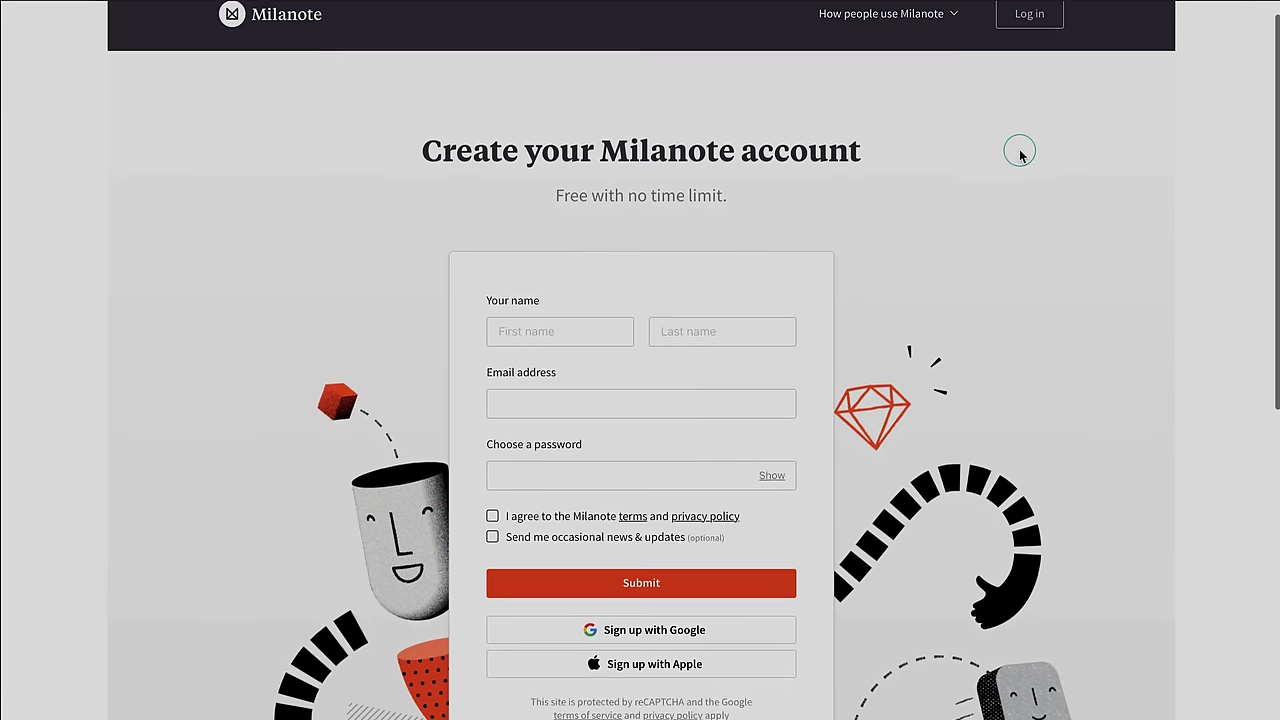